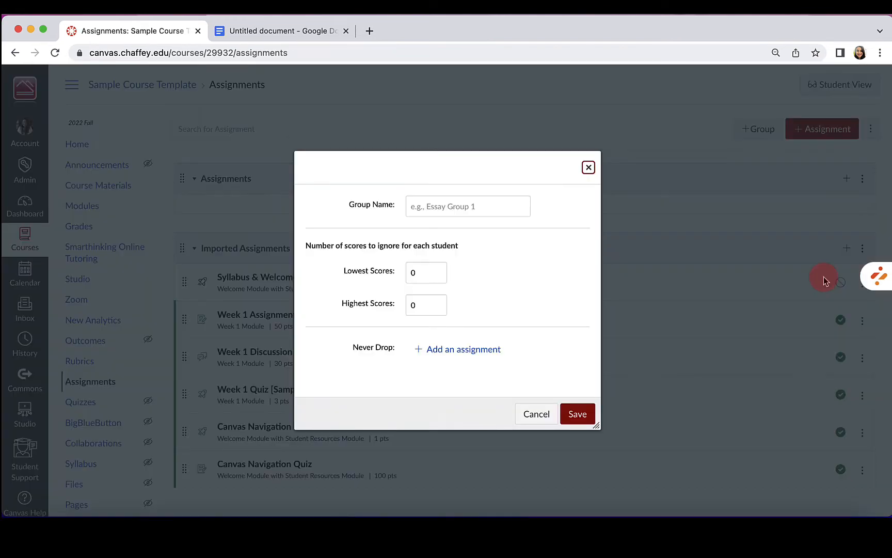
Rename the Imported Assignments group to Assignments and save the change.
left_click(488, 206)
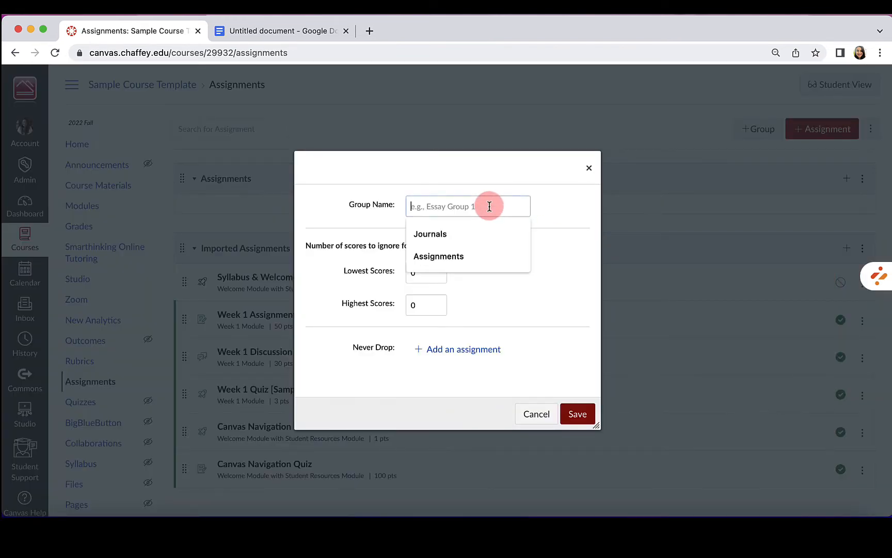
left_click(478, 255)
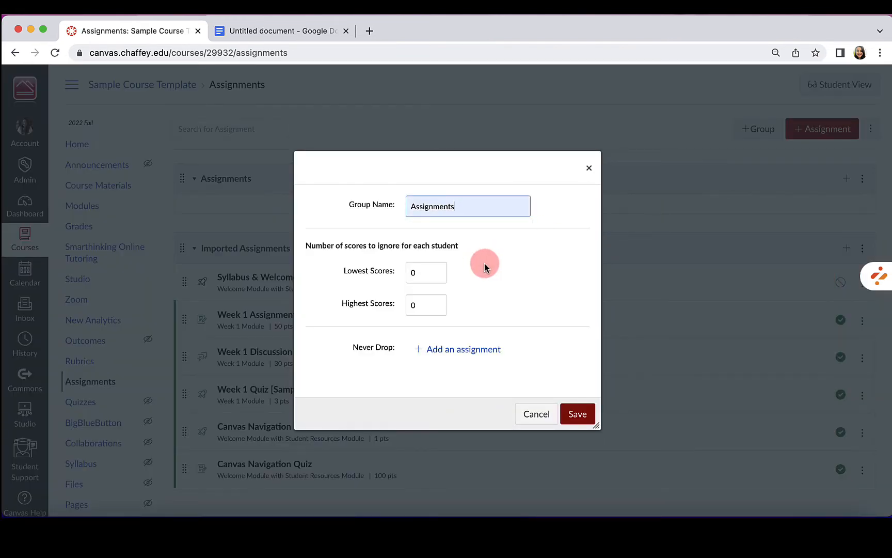
left_click(574, 413)
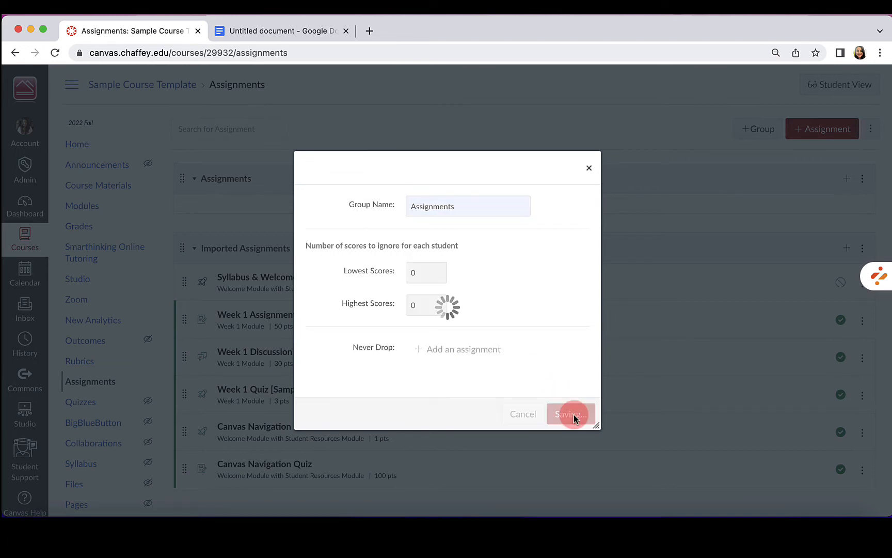
Delete the empty Assignments group above the populated one and confirm the deletion.
left_click(861, 179)
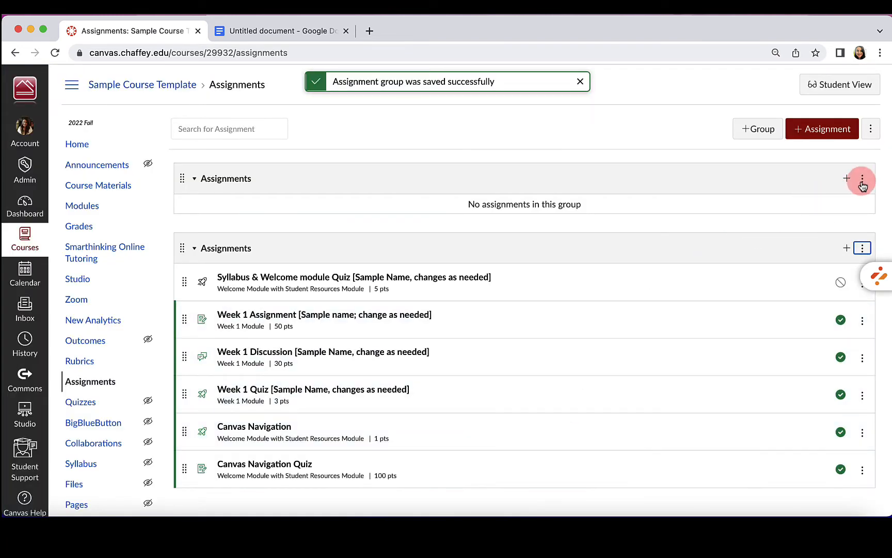
left_click(795, 230)
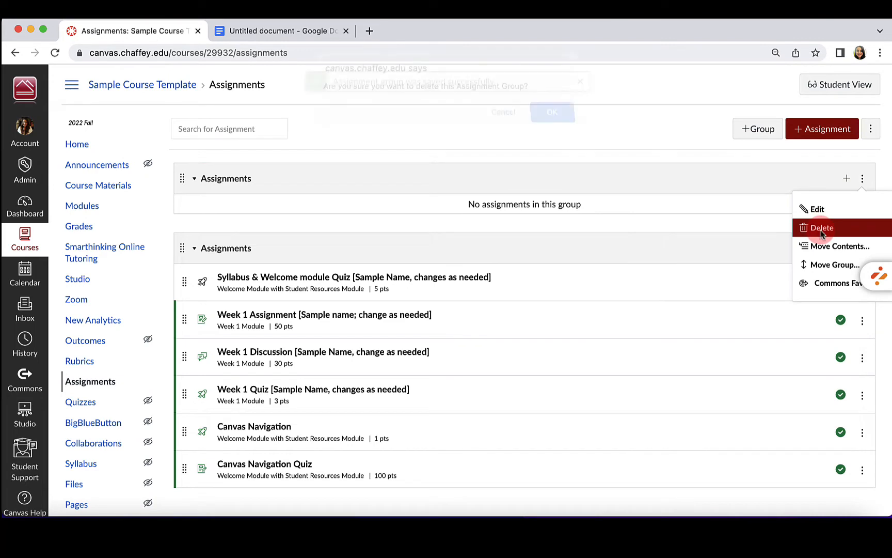
left_click(553, 123)
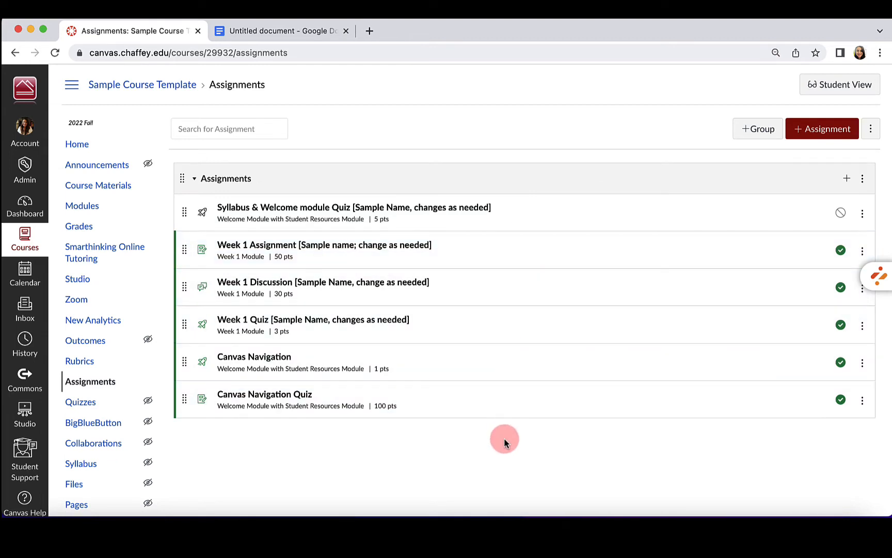
Add a new assignment group named Journals and save it.
left_click(750, 134)
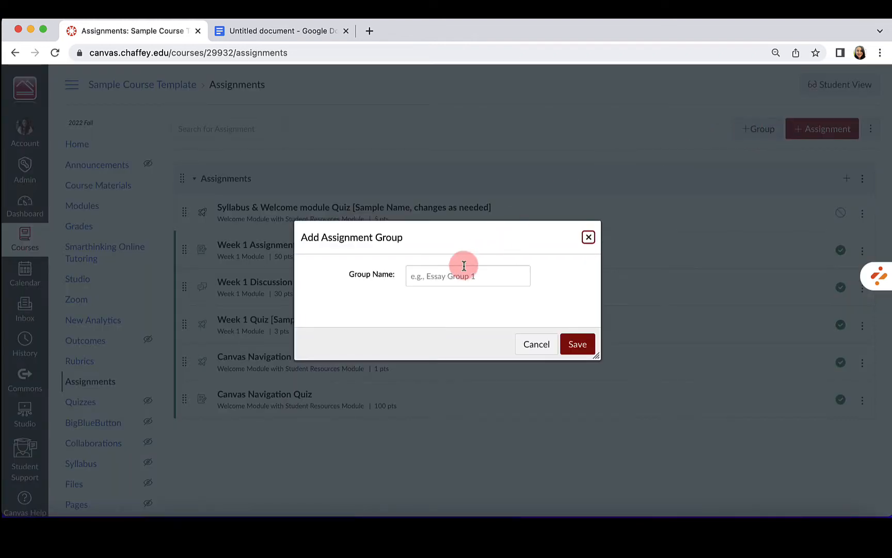
left_click(458, 276)
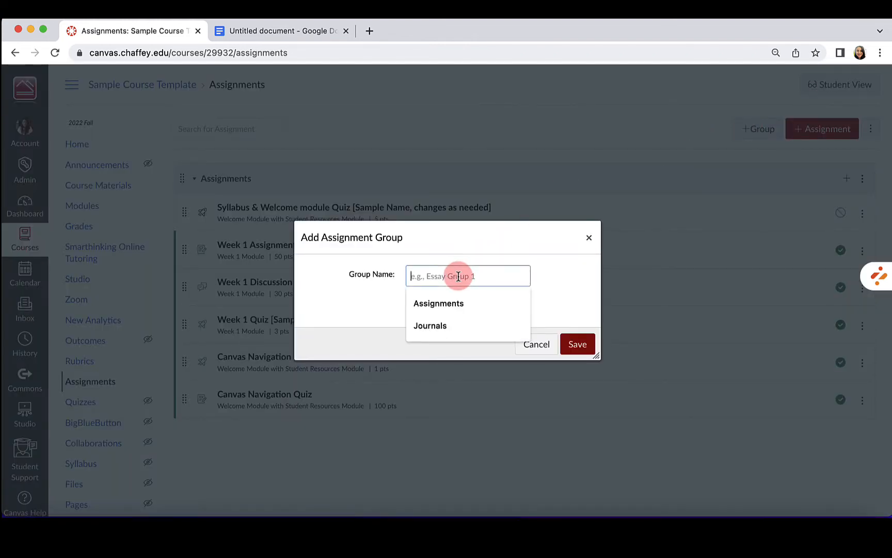
left_click(461, 330)
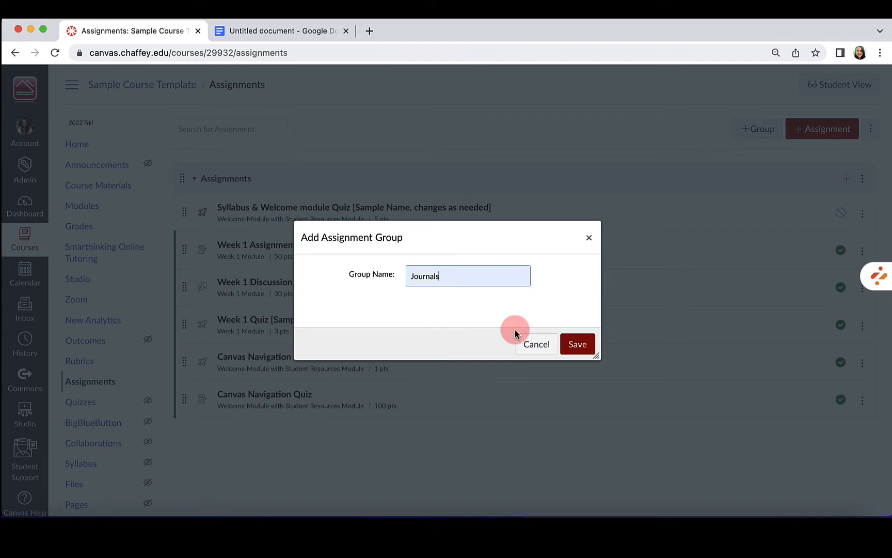
left_click(574, 344)
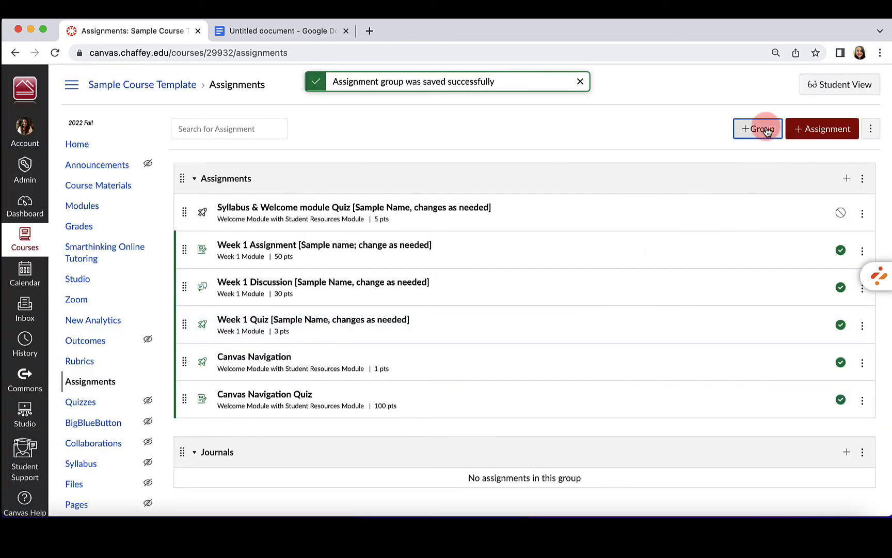
Create another assignment group named Quizzes and save it.
left_click(767, 131)
left_click(457, 275)
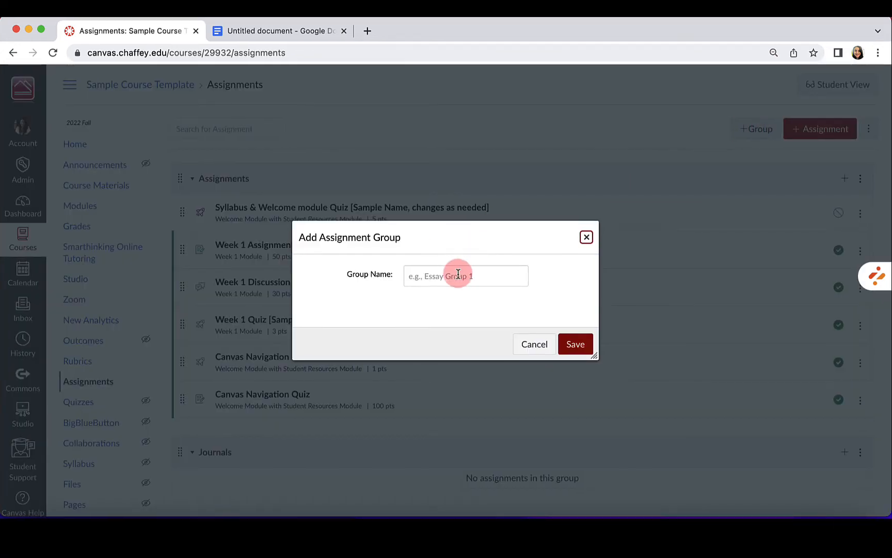
type("Quizzes")
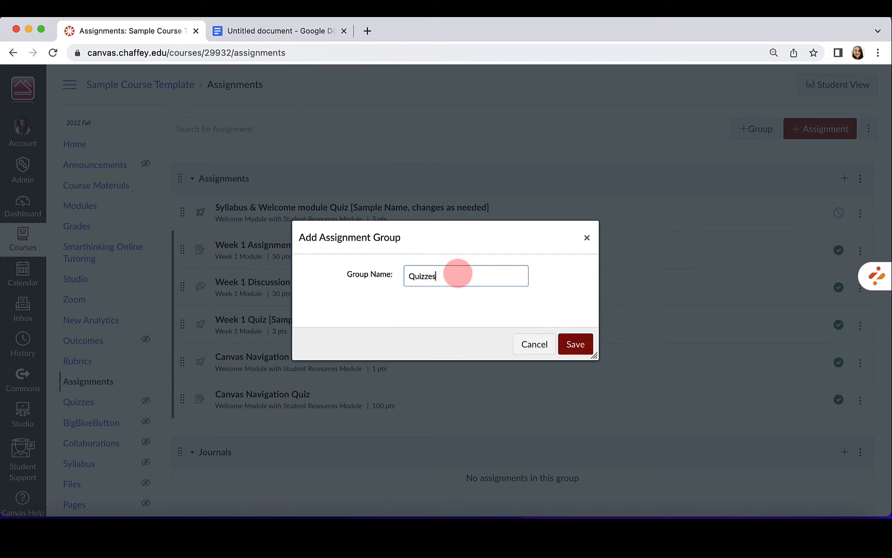
left_click(568, 348)
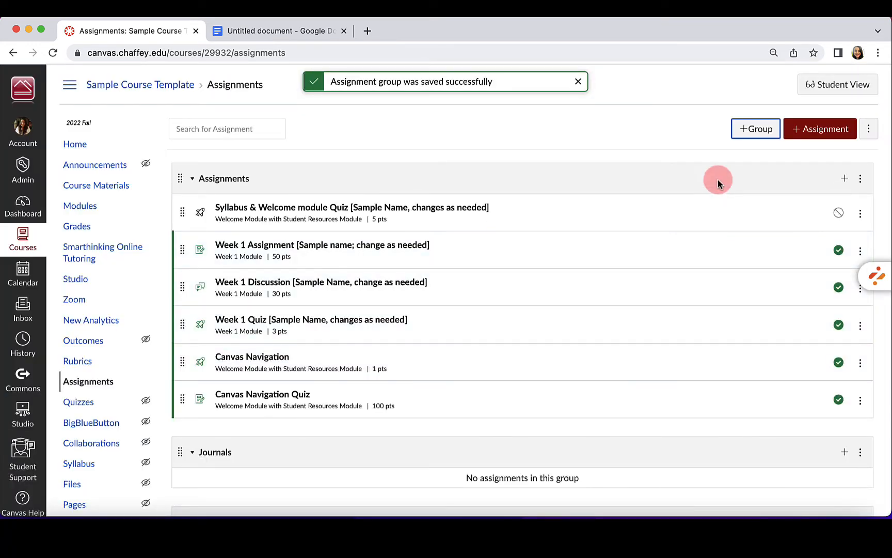
Add an assignment group named Discussions to the course and save it.
left_click(749, 131)
left_click(432, 275)
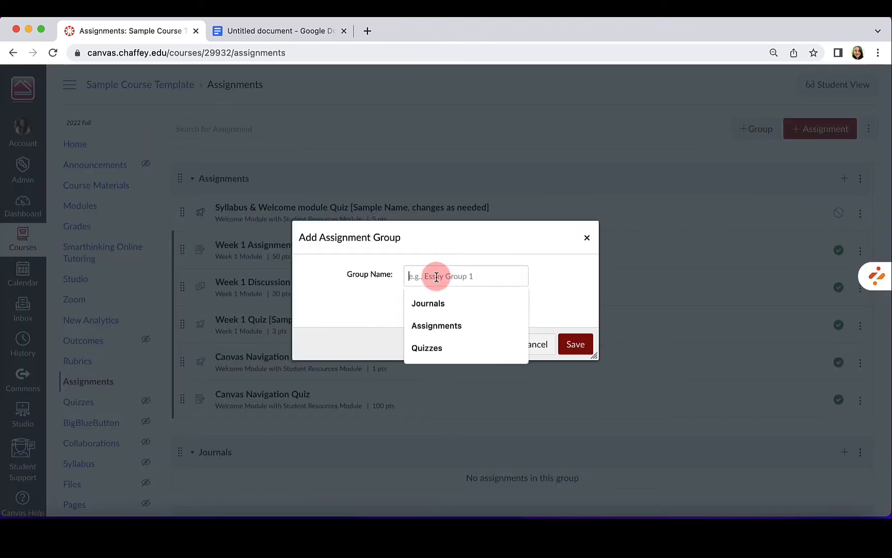
type("Discussions")
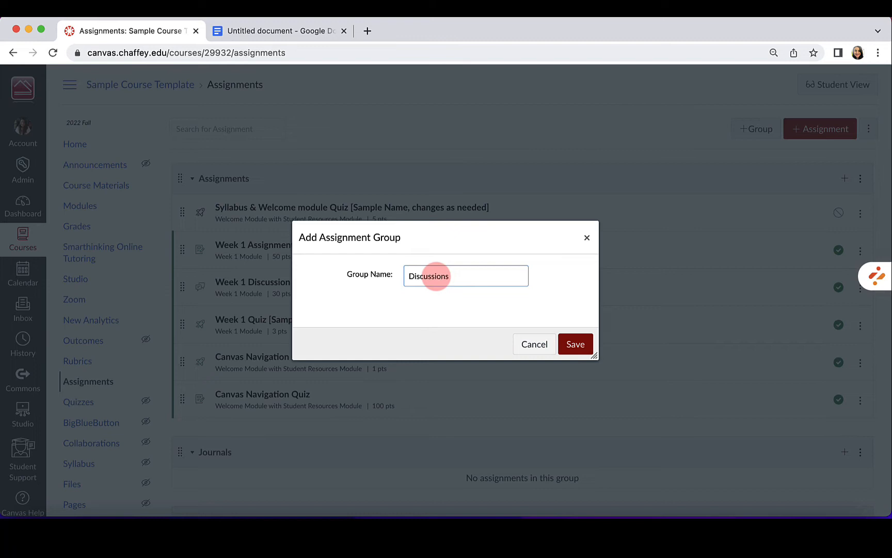
key("Return")
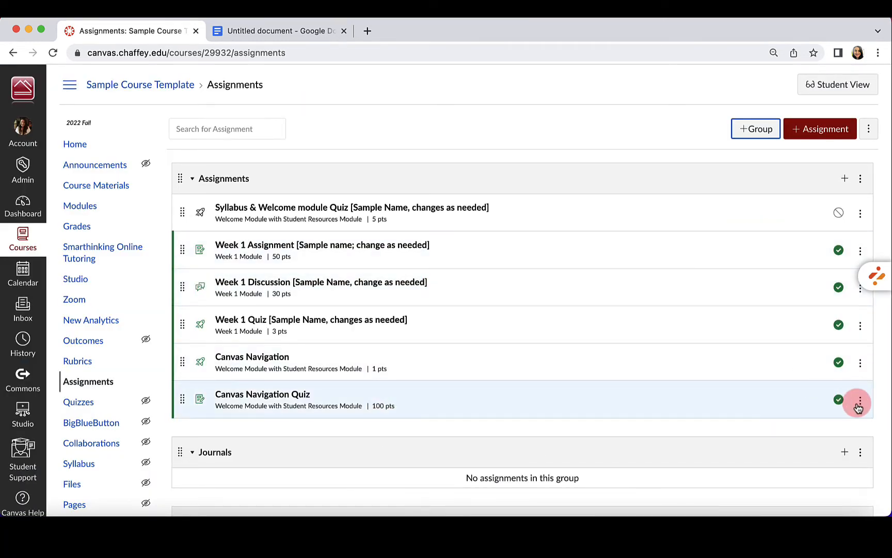
Move the Canvas Navigation Quiz from the Assignments group into the Quizzes group.
left_click(861, 401)
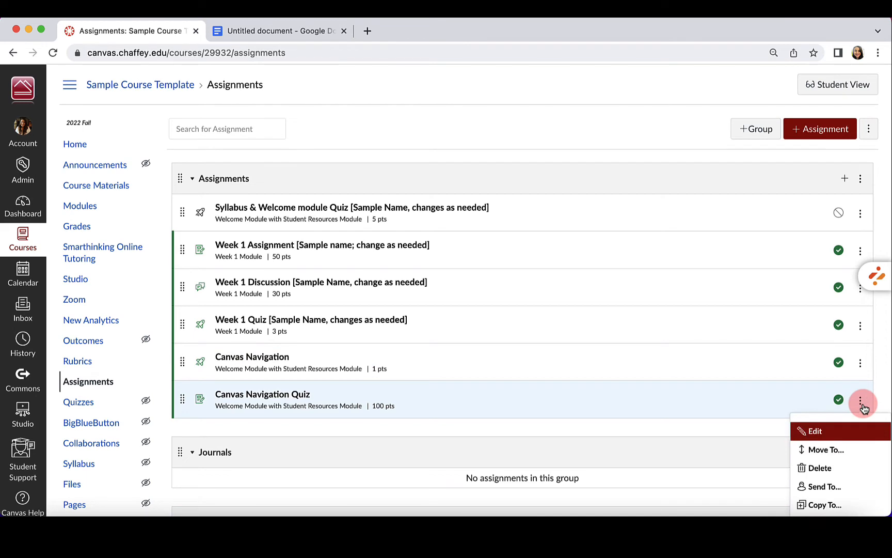
left_click(843, 450)
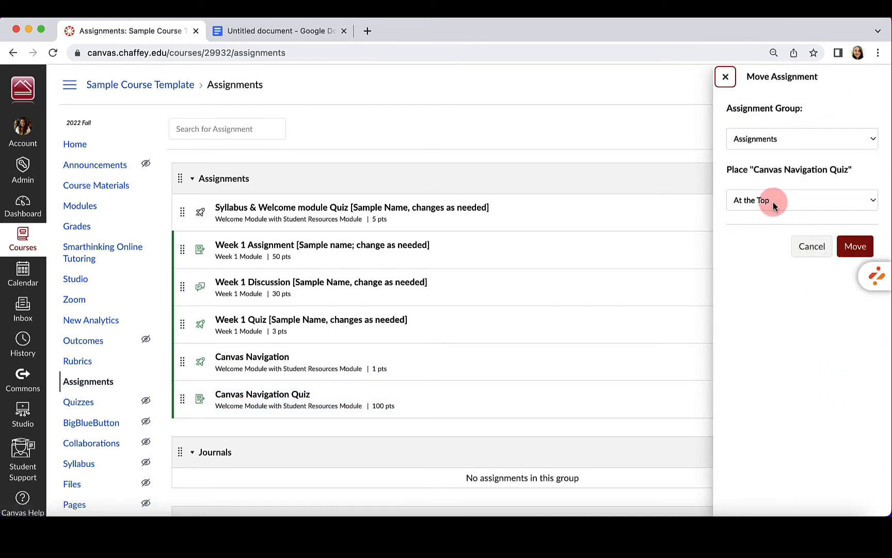
left_click(758, 143)
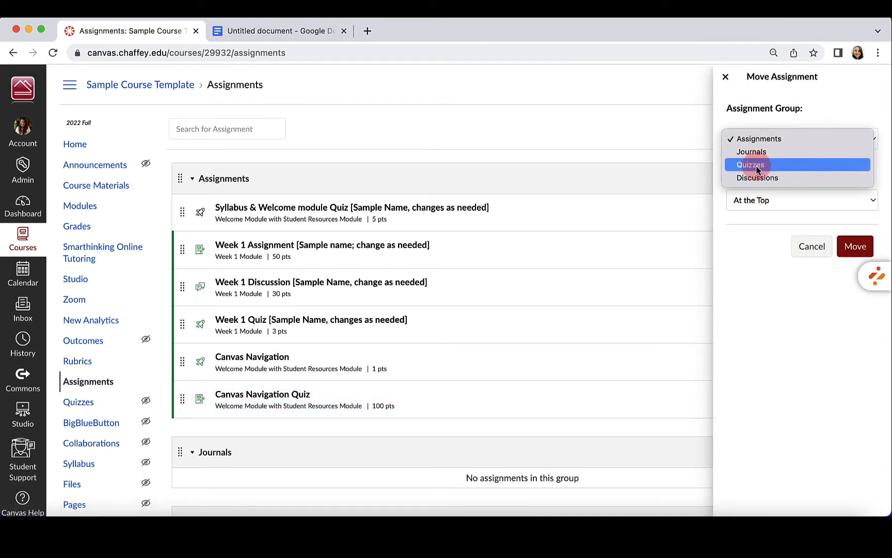
left_click(756, 166)
left_click(855, 191)
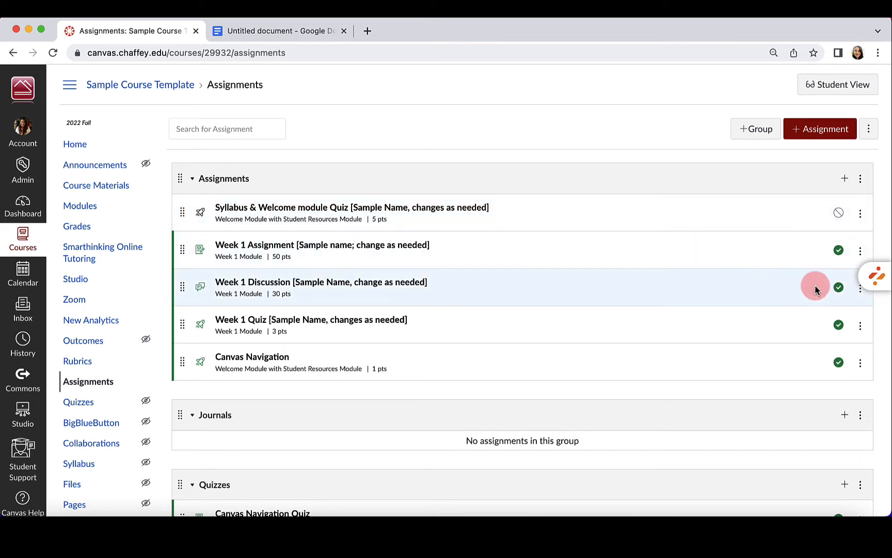
Move the Week 1 Discussion from the Assignments group into the Discussions group.
scroll(852, 285, "down", 3)
left_click(861, 213)
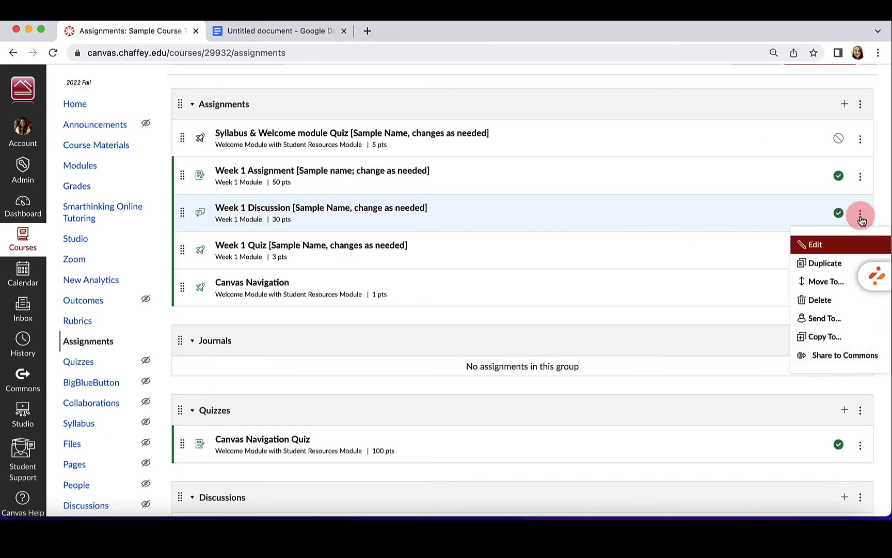
left_click(825, 283)
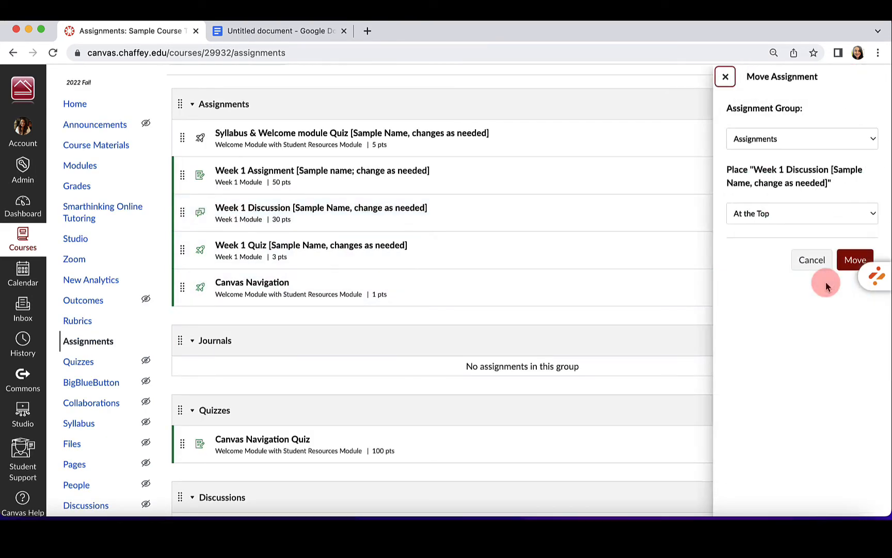
left_click(781, 138)
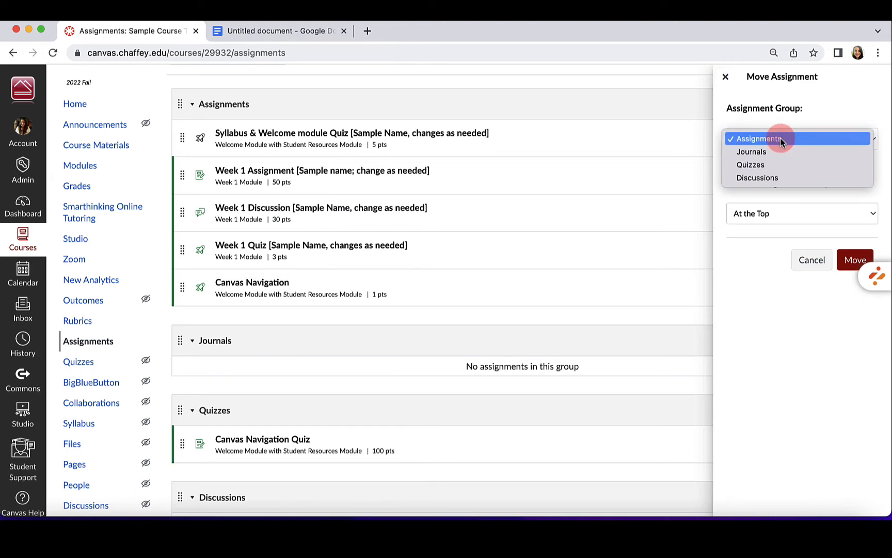
left_click(763, 177)
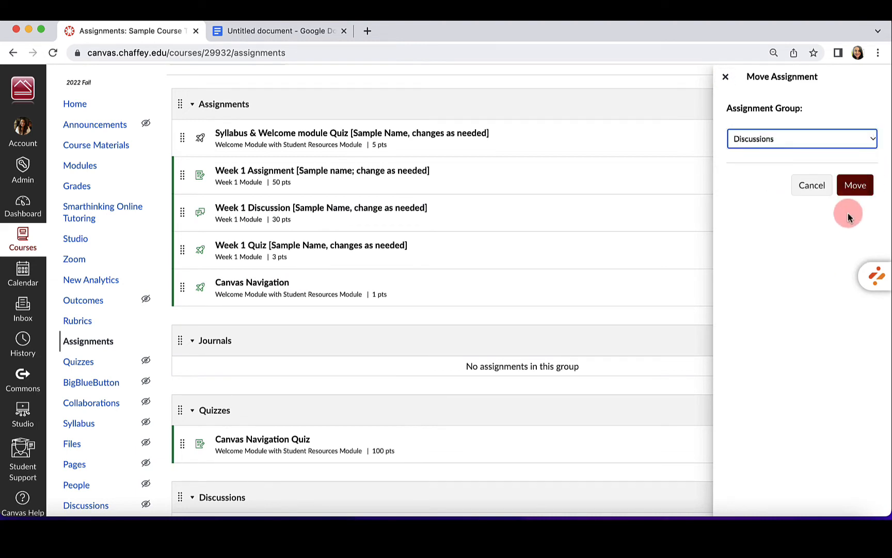
left_click(857, 190)
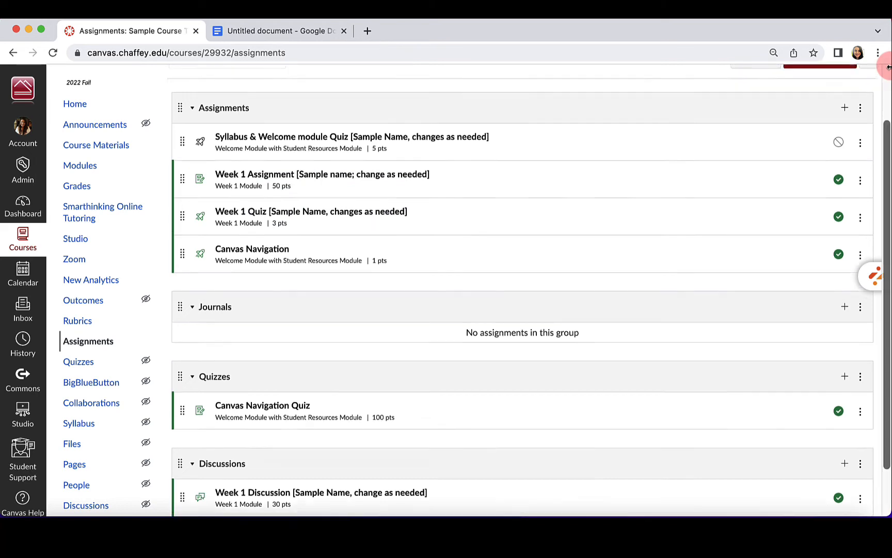
Edit the Assignments group to ignore 1 lowest score for each student, save it, and check the resulting rule.
scroll(888, 67, "up", 3)
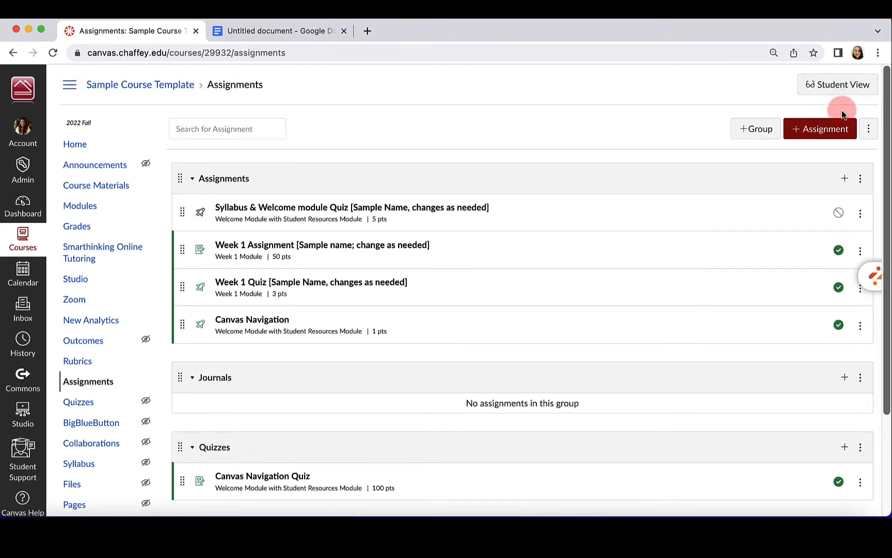
left_click(863, 180)
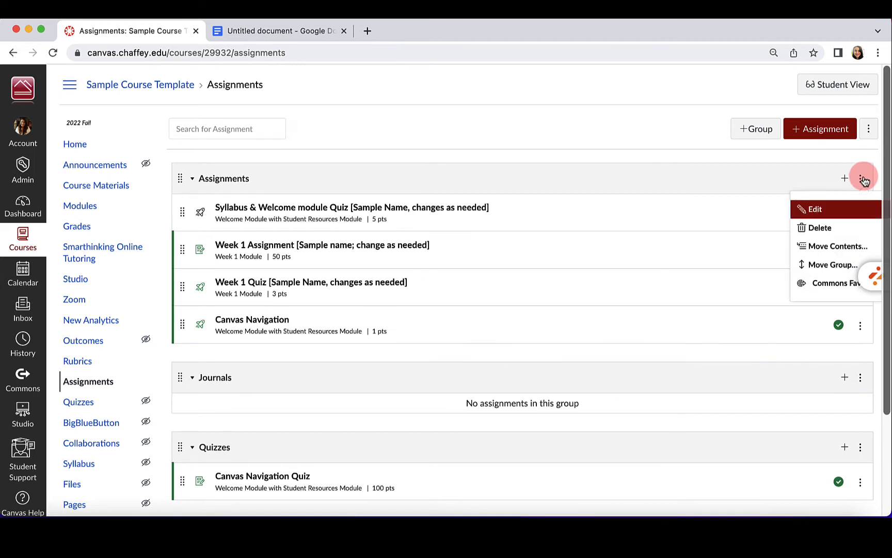
left_click(819, 208)
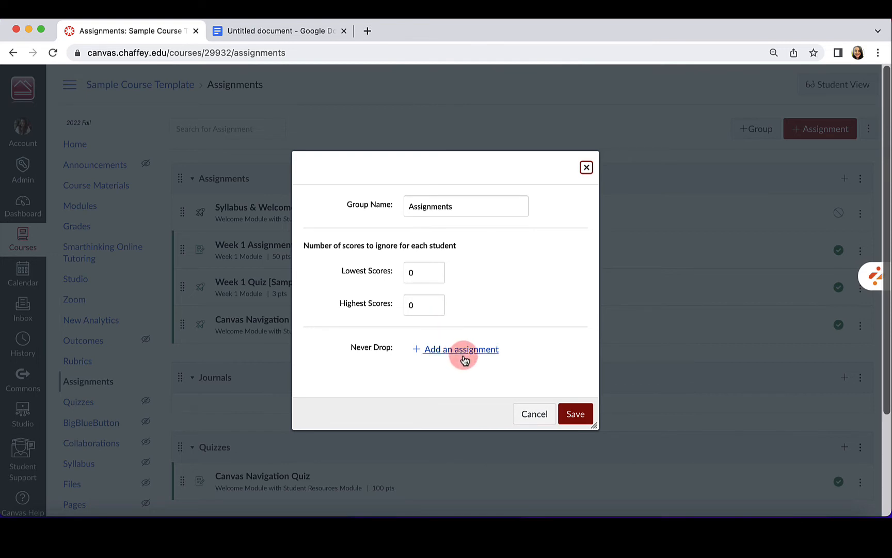
left_click(436, 271)
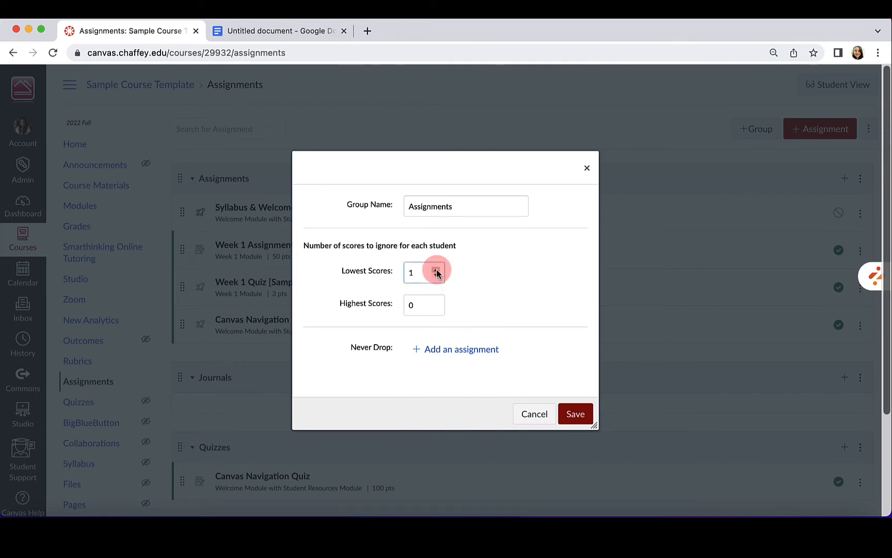
left_click(572, 416)
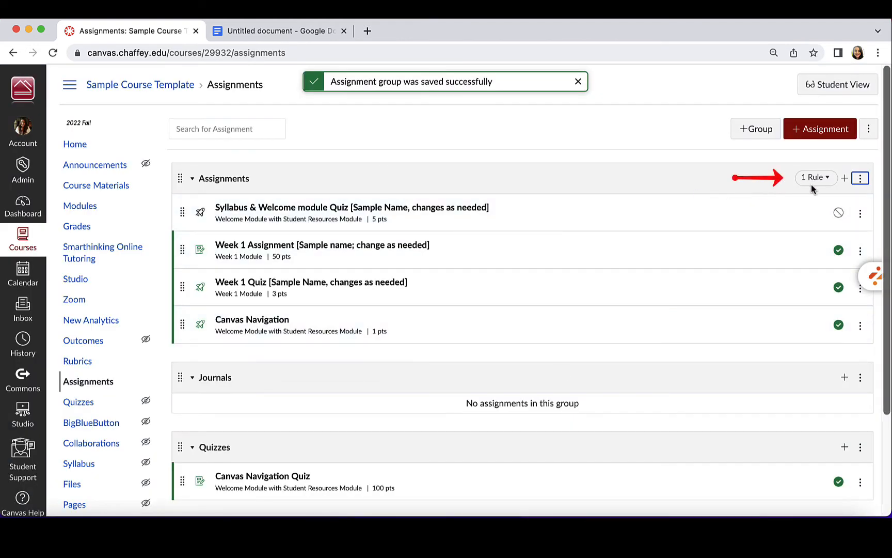
mouse_move(829, 181)
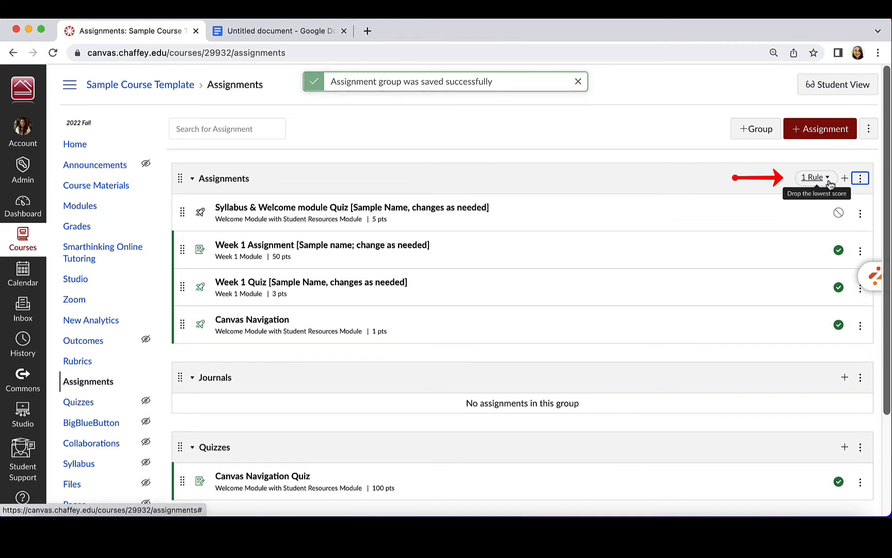
Weight the final grade by assignment groups, with Assignments 25%, Journals 15%, Quizzes 35% and Discussions 25%, and save the weights.
left_click(868, 130)
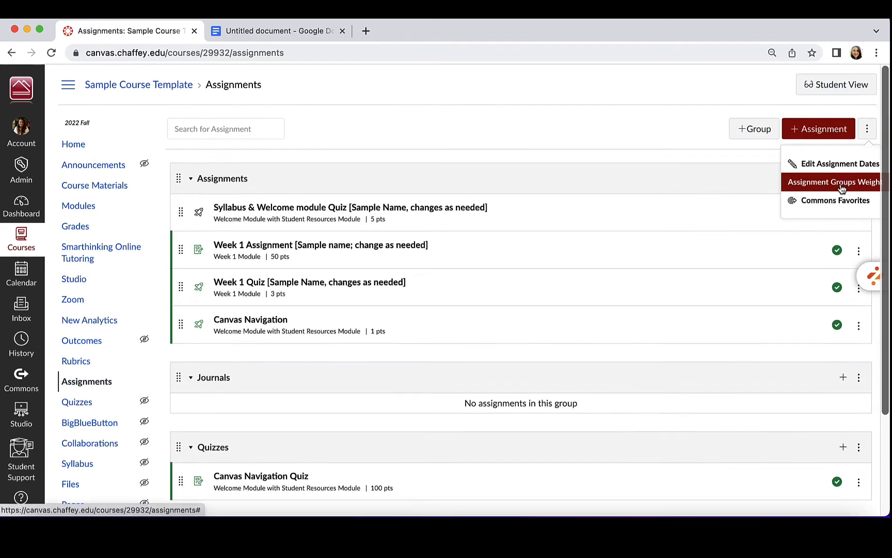
left_click(843, 182)
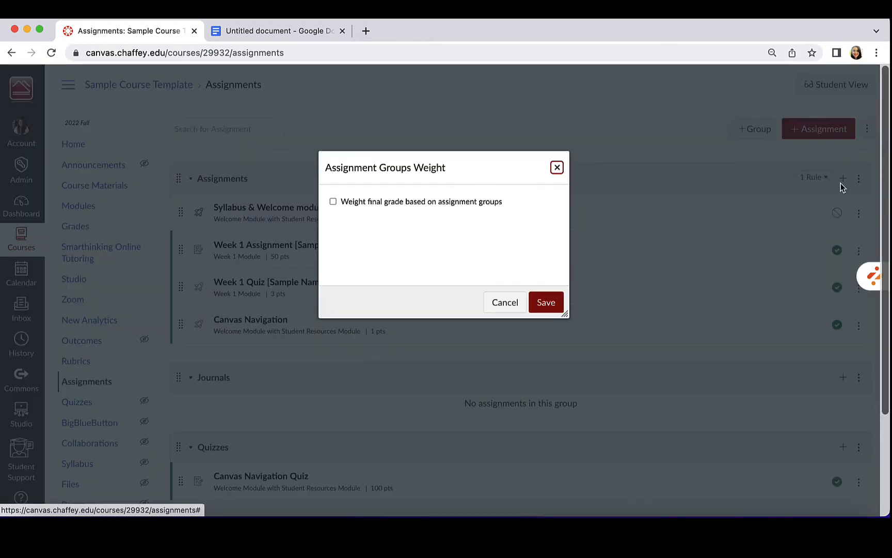
left_click(474, 204)
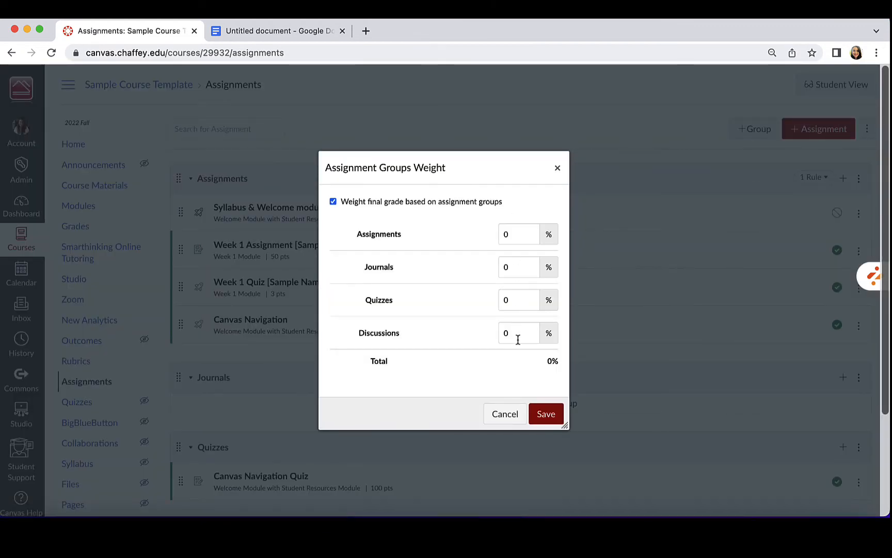
left_click(516, 234)
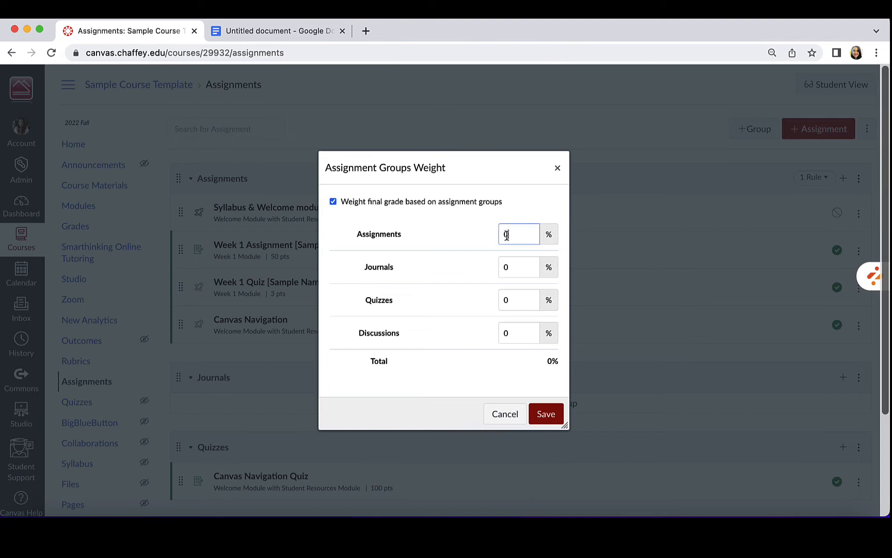
type("25")
left_click_drag(525, 263, 499, 261)
type("15")
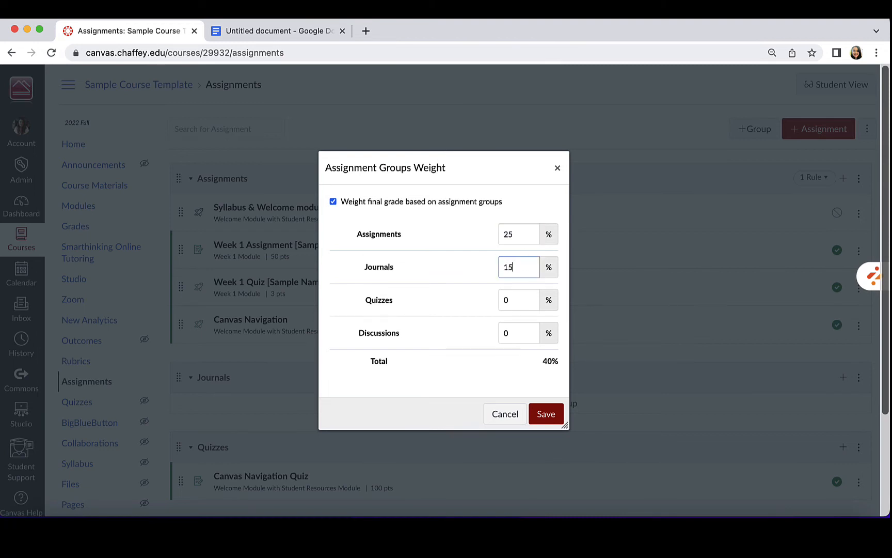
left_click_drag(519, 298, 501, 297)
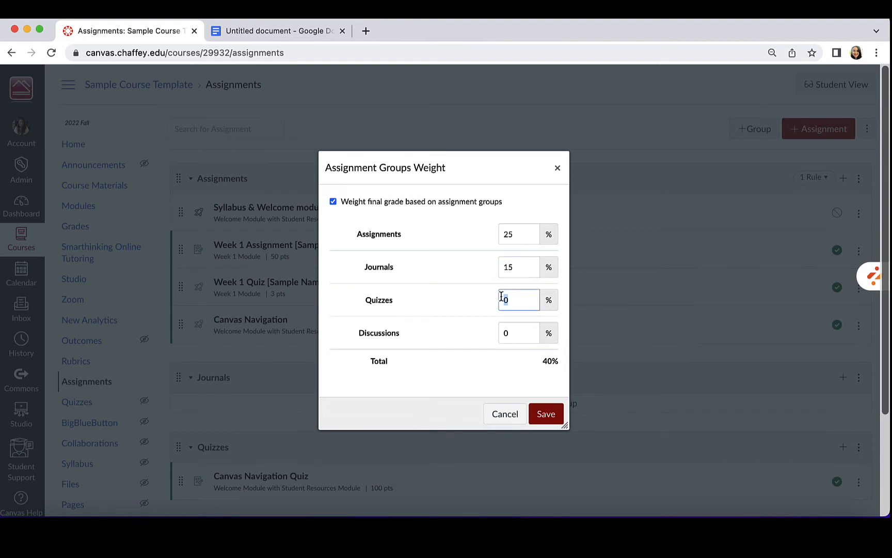
type("35")
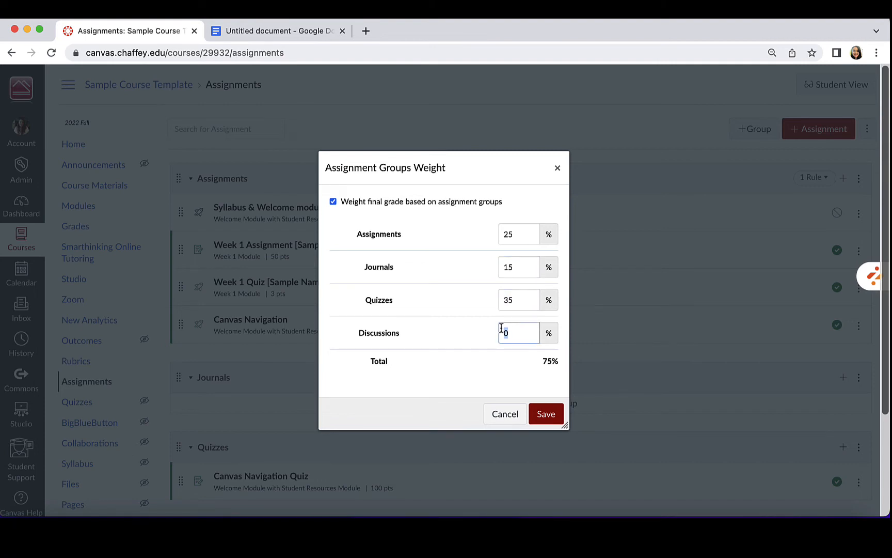
type("25")
left_click(547, 415)
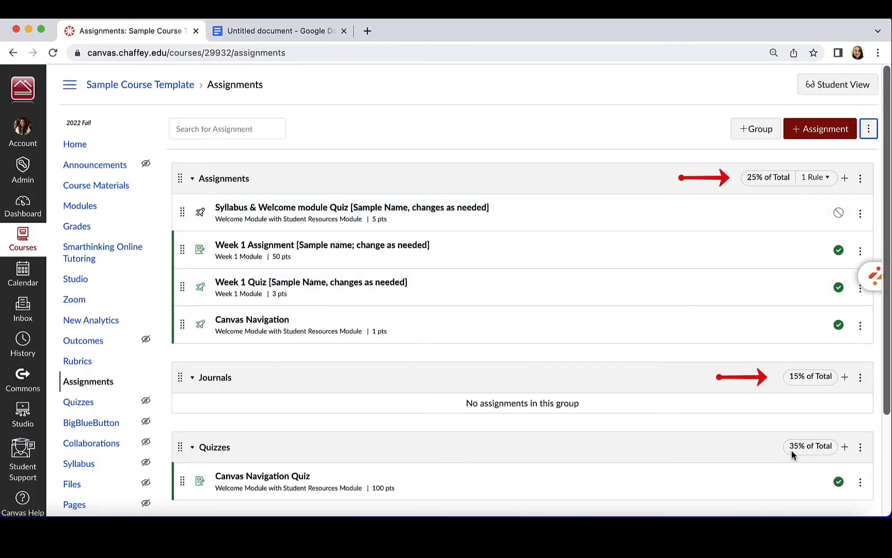
Turn off weighting of the final grade based on assignment groups and save the change.
left_click(869, 130)
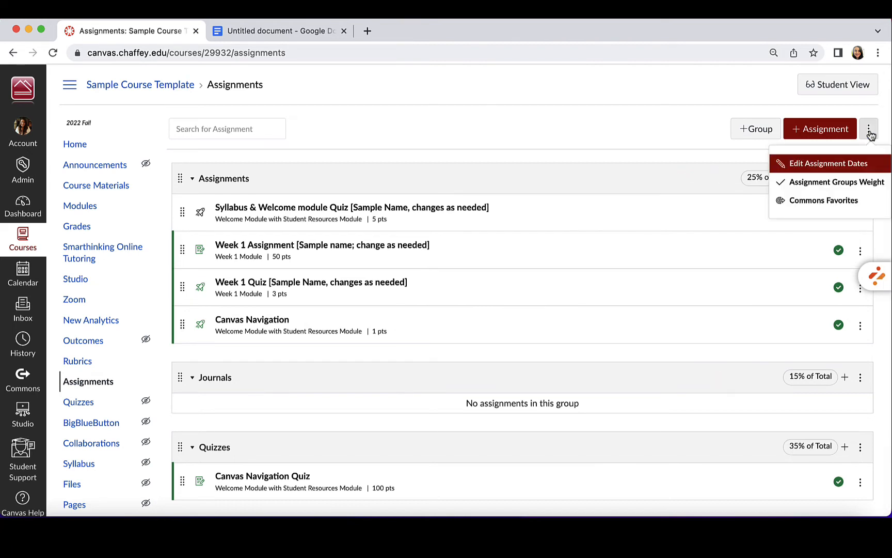
left_click(837, 186)
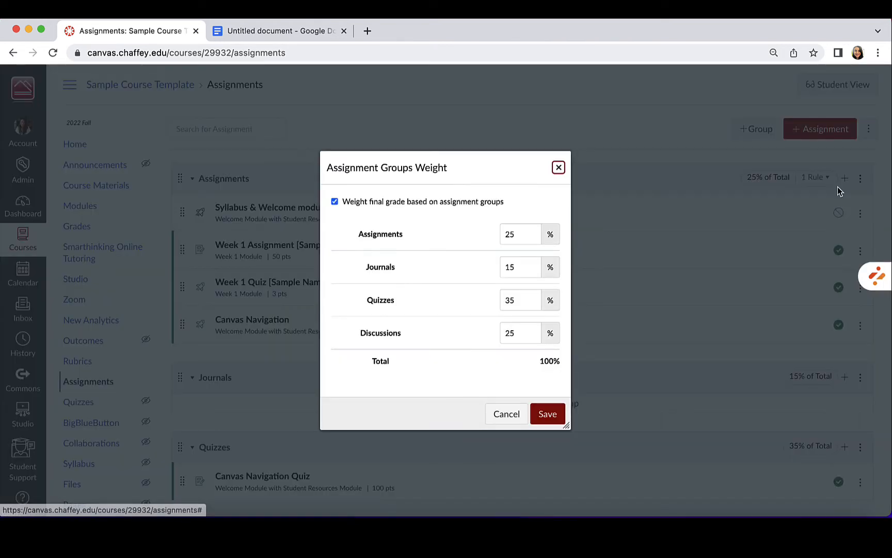
left_click(431, 202)
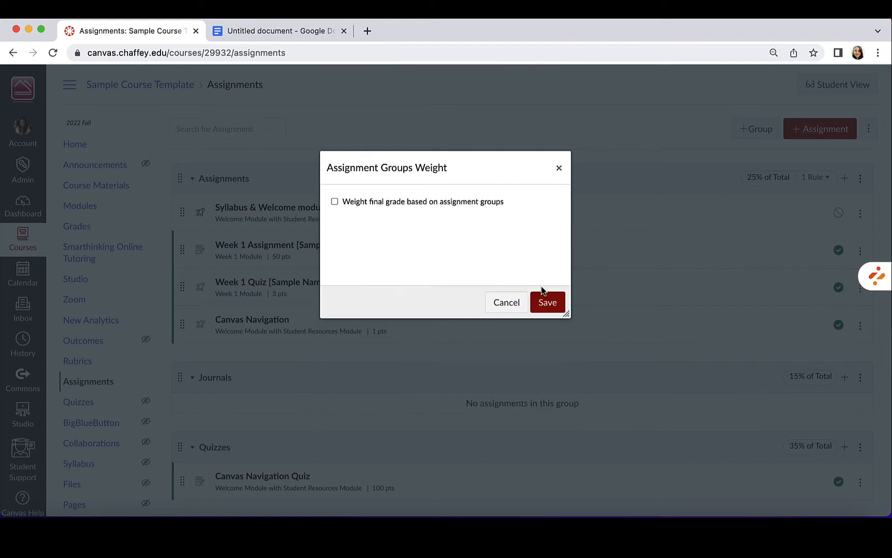
left_click(544, 304)
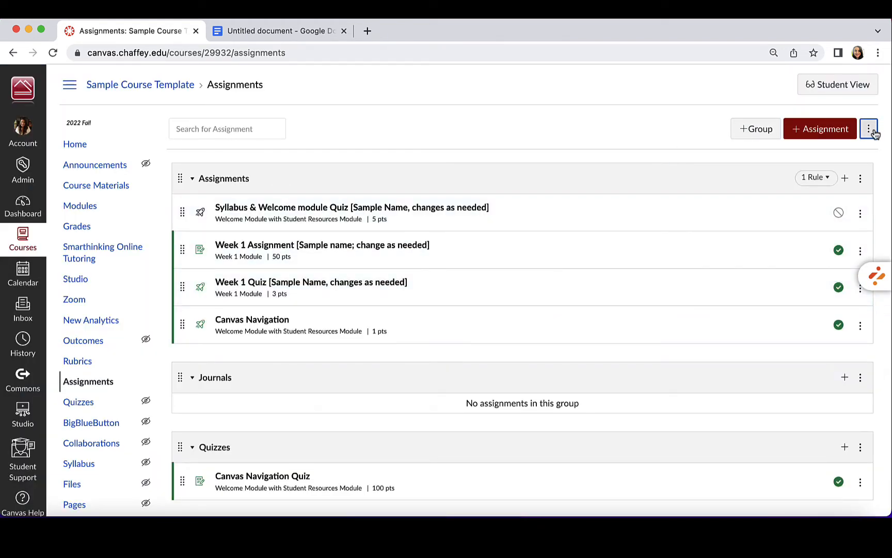
In the bulk date editor, make Canvas Navigation due Oct 25, 2022, available from Oct 17 until Oct 25, and discard the changes.
left_click(871, 130)
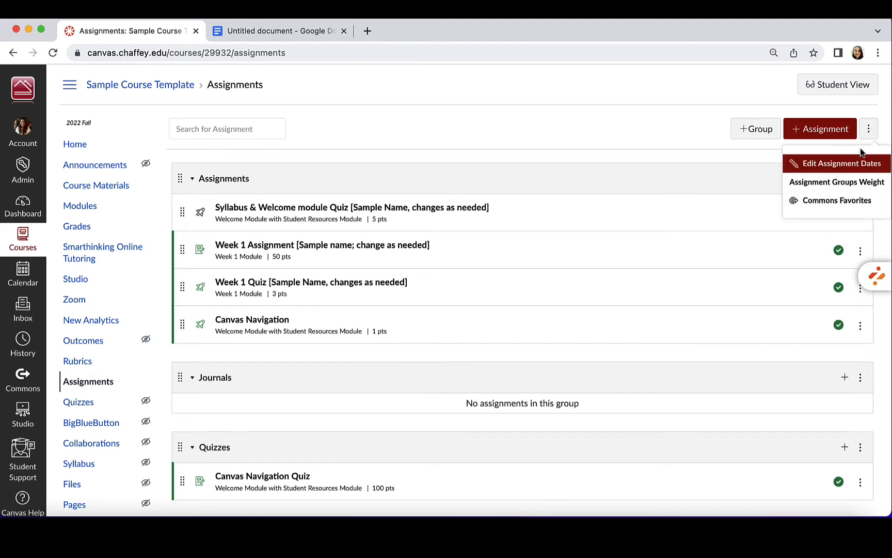
left_click(856, 169)
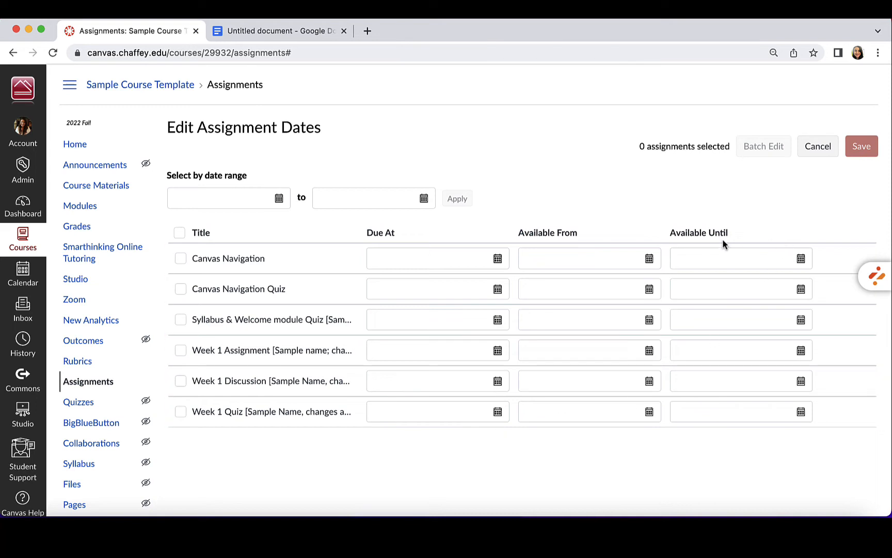
left_click(499, 259)
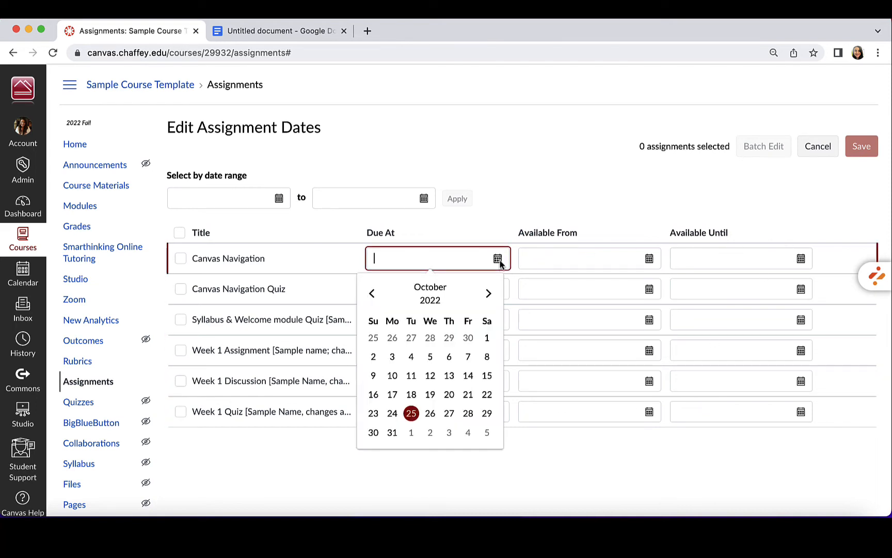
left_click(412, 414)
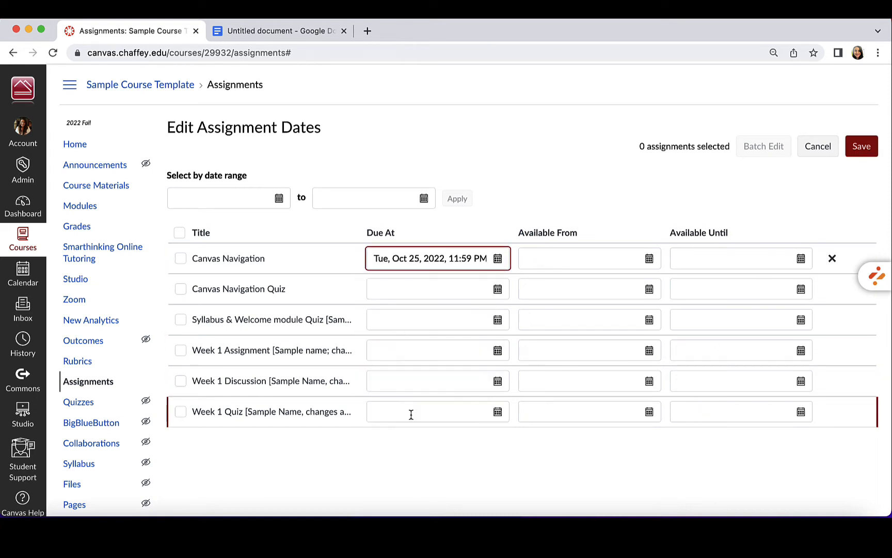
left_click(650, 260)
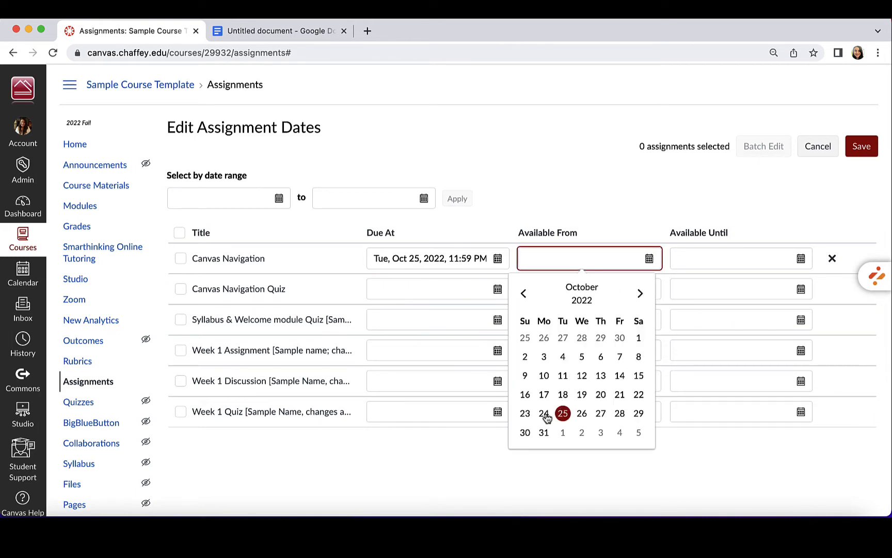
left_click(545, 397)
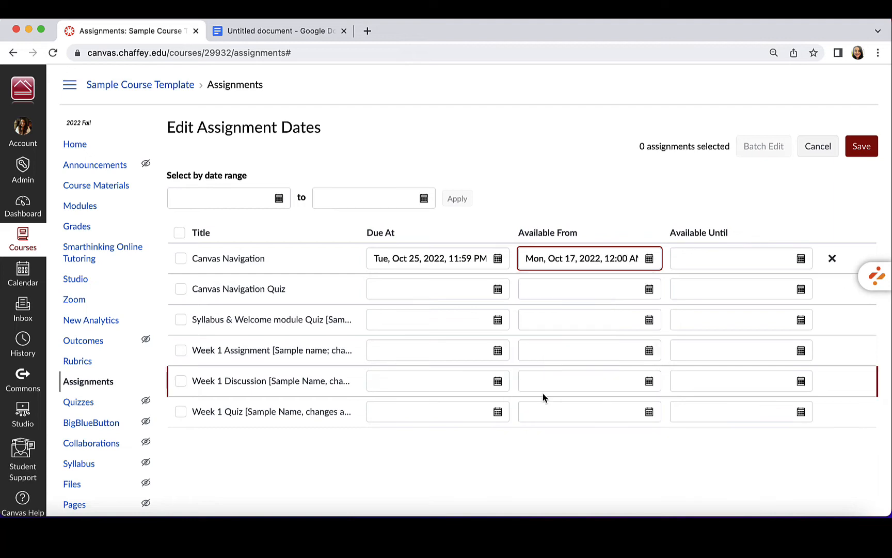
left_click(801, 259)
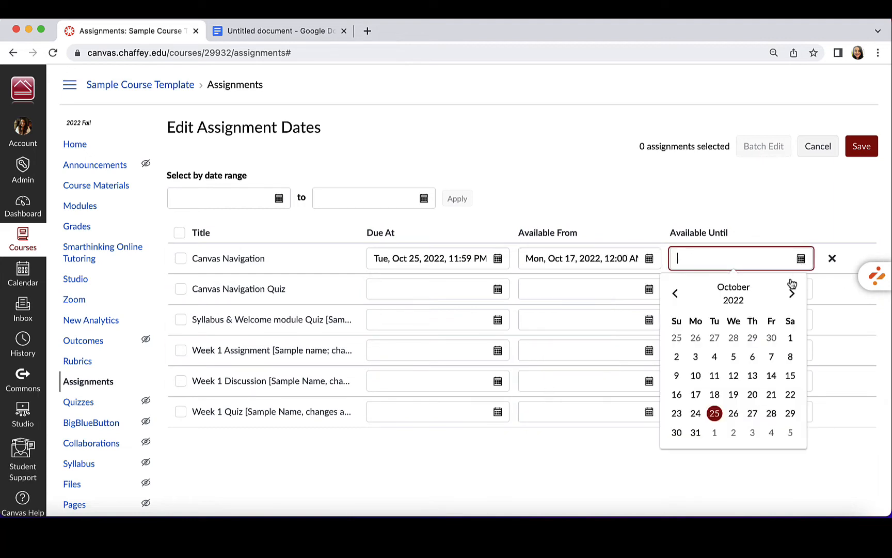
left_click(715, 414)
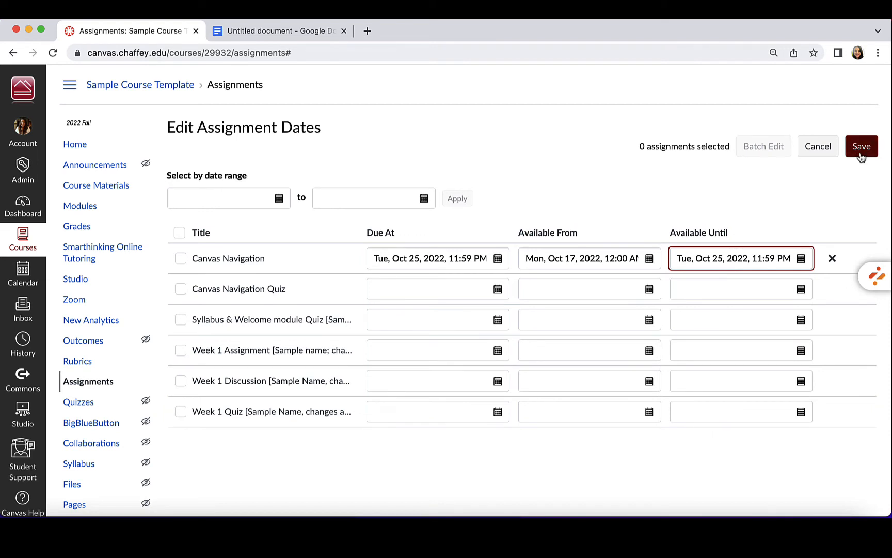
left_click(814, 149)
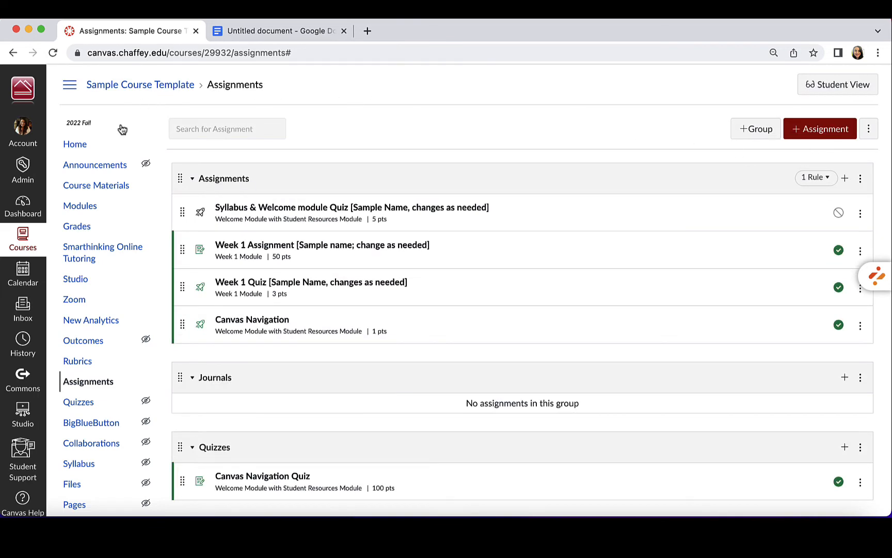
Open the course gradebook and hide the unpublished assignments from its columns.
left_click(109, 227)
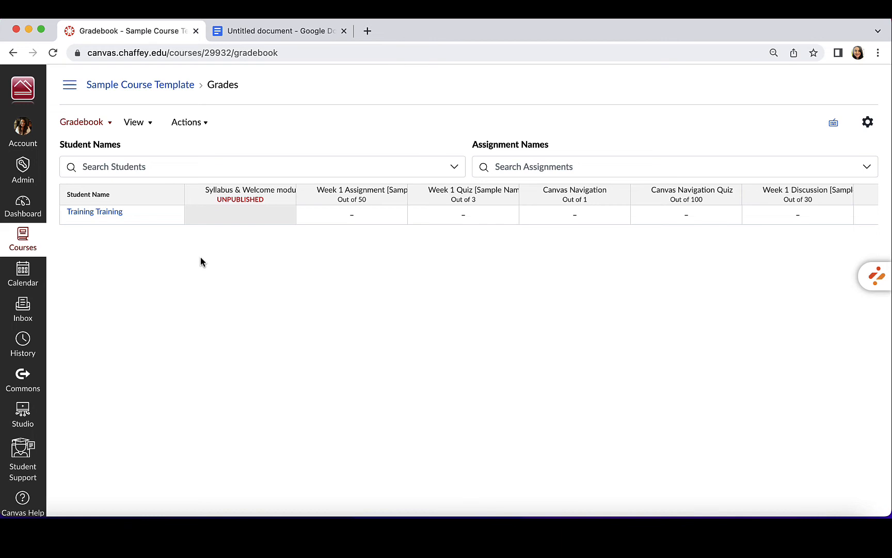
left_click(147, 127)
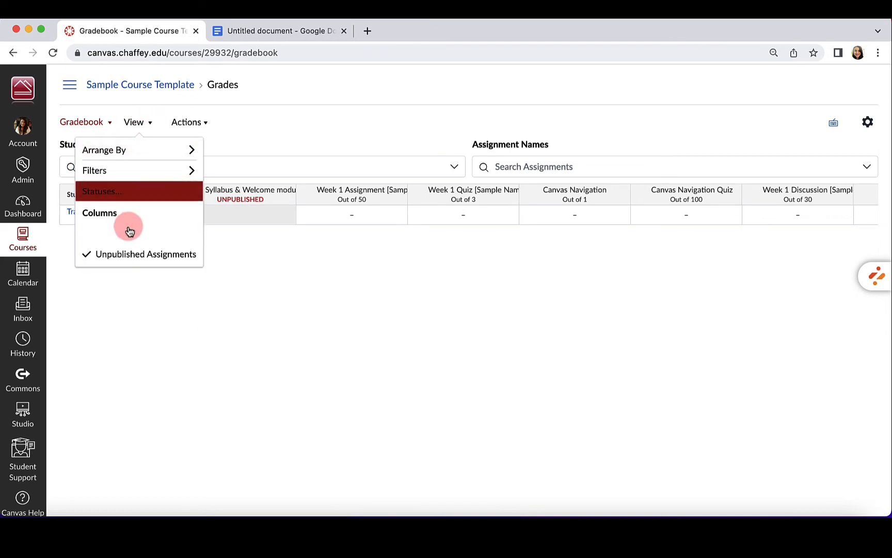
left_click(137, 257)
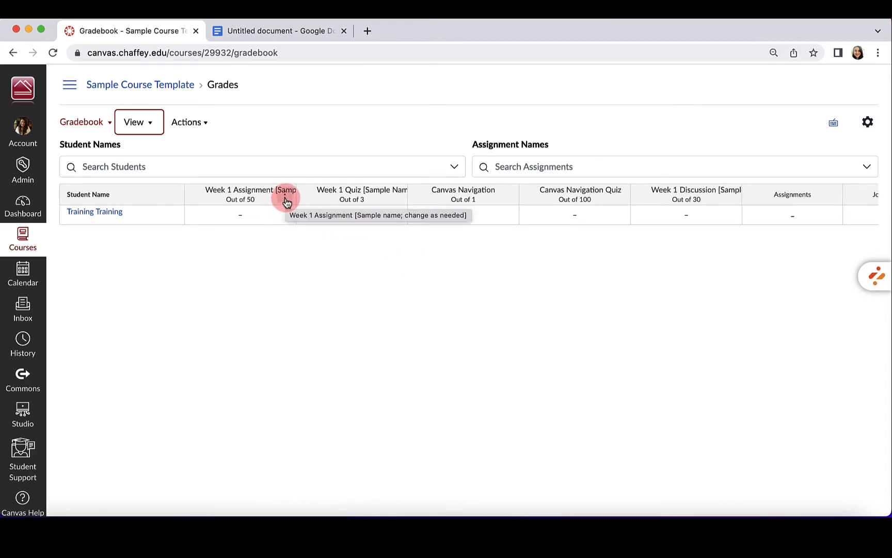
Review the options available for the Week 1 Assignment column in the gradebook.
left_click(286, 199)
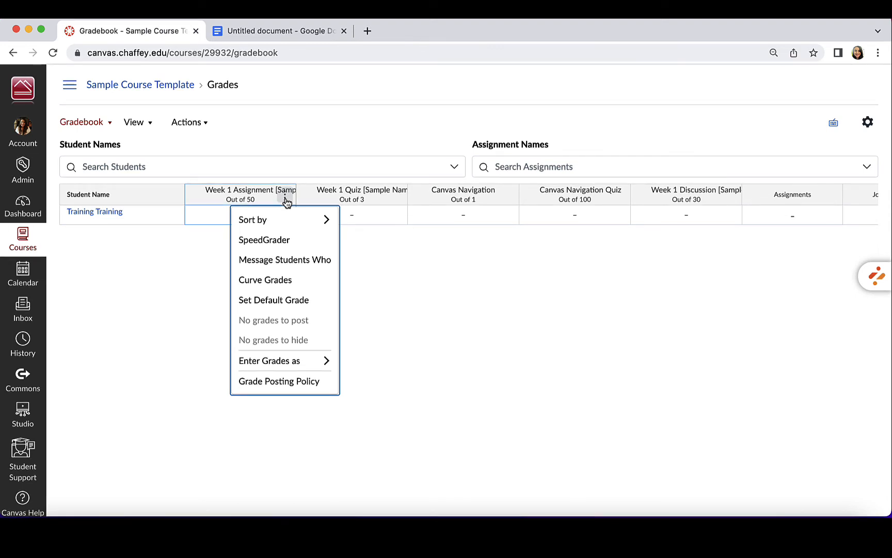
left_click(285, 199)
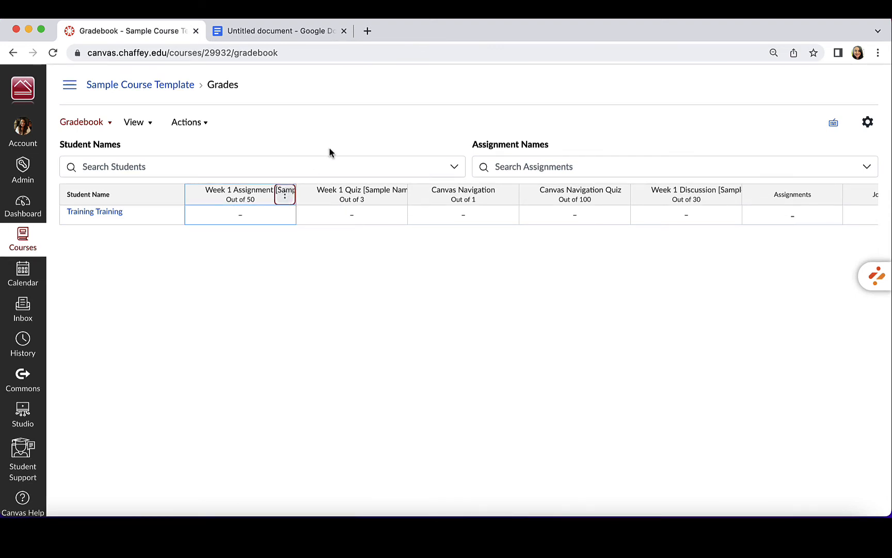
In the gradebook's late policies, automatically grade missing submissions 0%, enable automatic deductions for late submissions, and apply the settings.
left_click(869, 124)
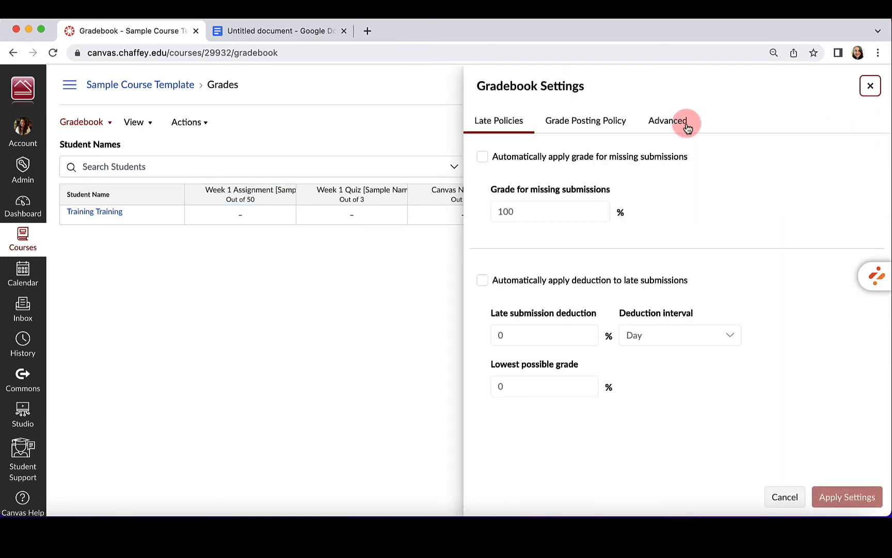
left_click(484, 156)
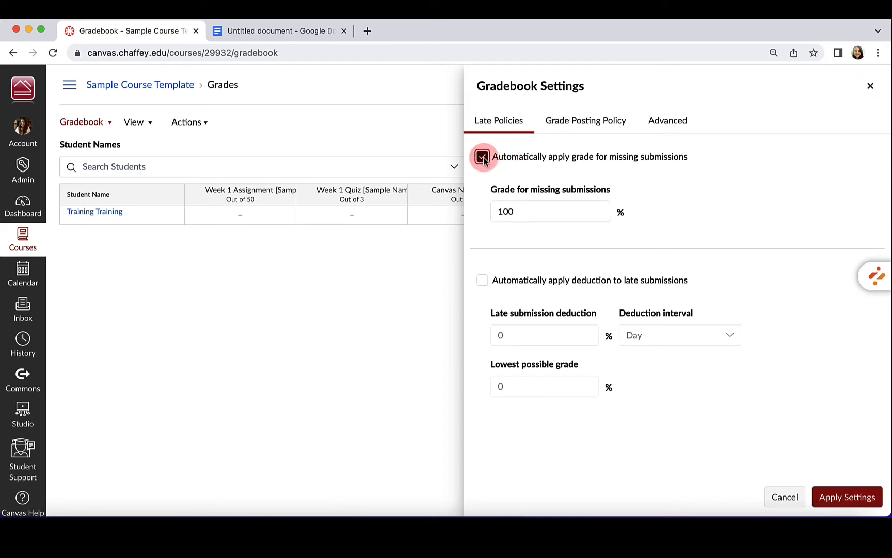
left_click(524, 207)
left_click_drag(528, 217, 492, 213)
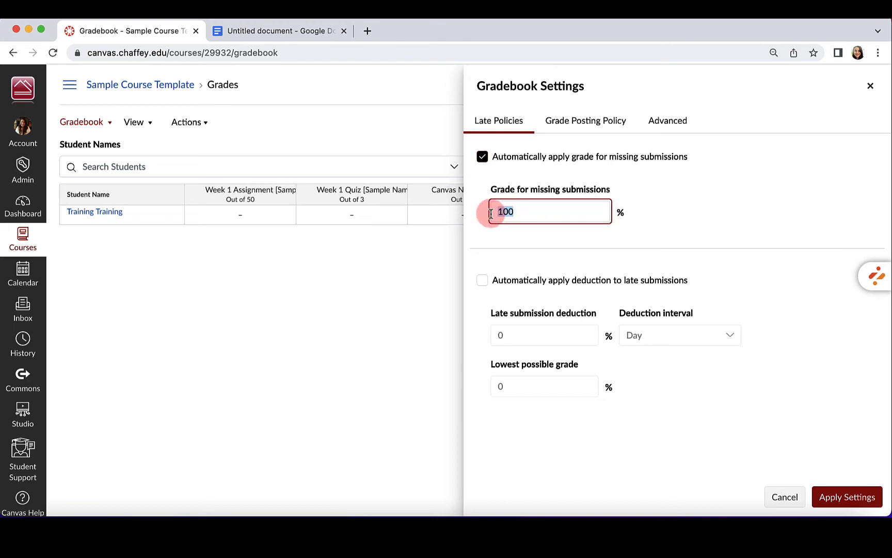
type("0")
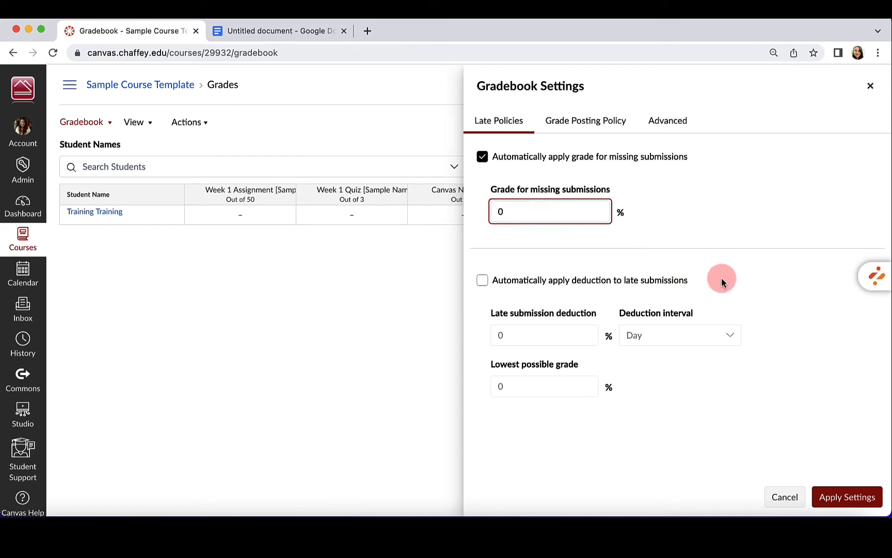
left_click(739, 284)
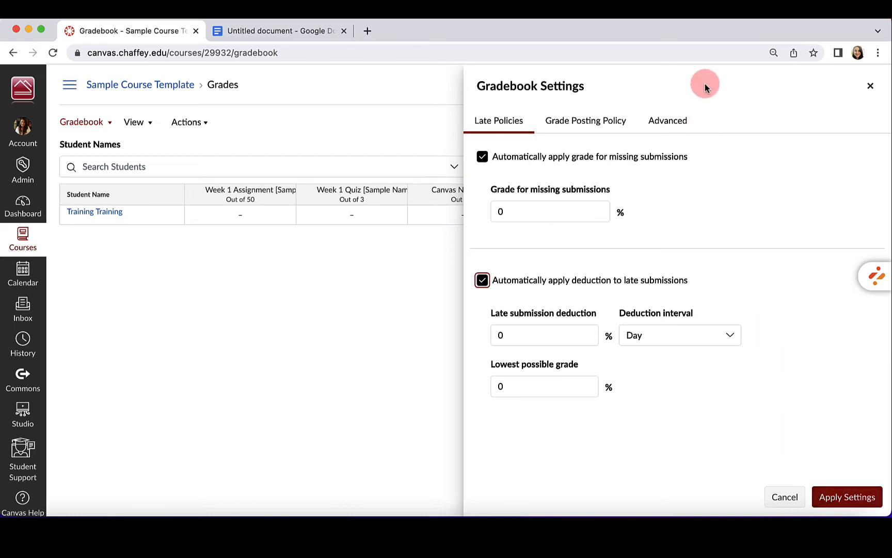
left_click(821, 499)
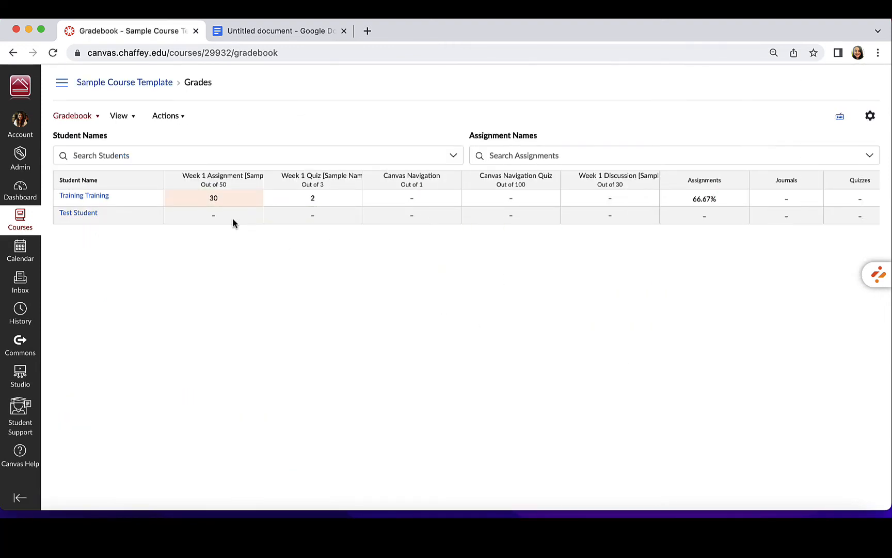
Enter a grade of 50 for Test Student on the Week 1 Assignment.
left_click(209, 217)
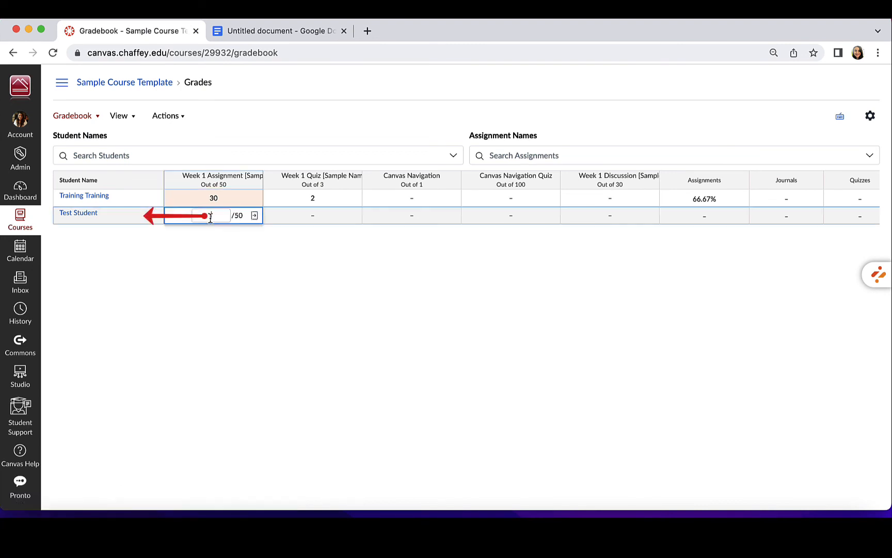
type("50")
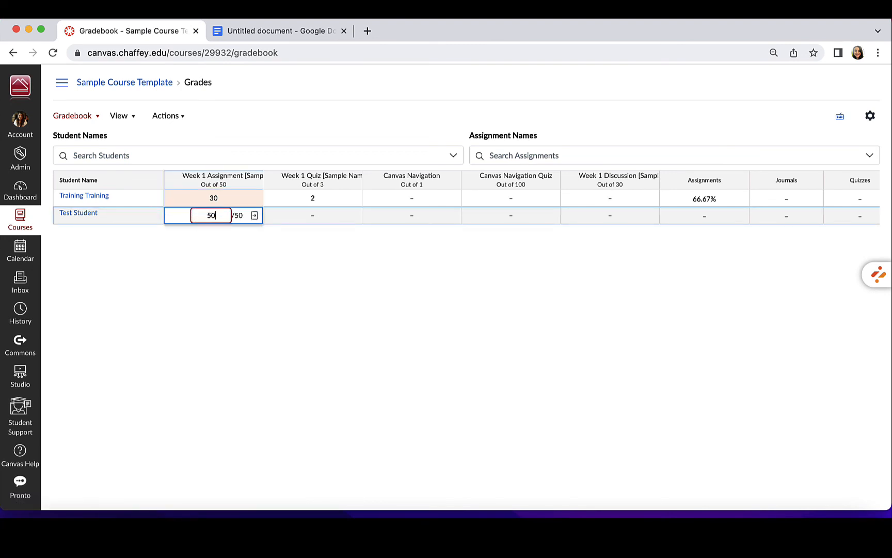
key("Return")
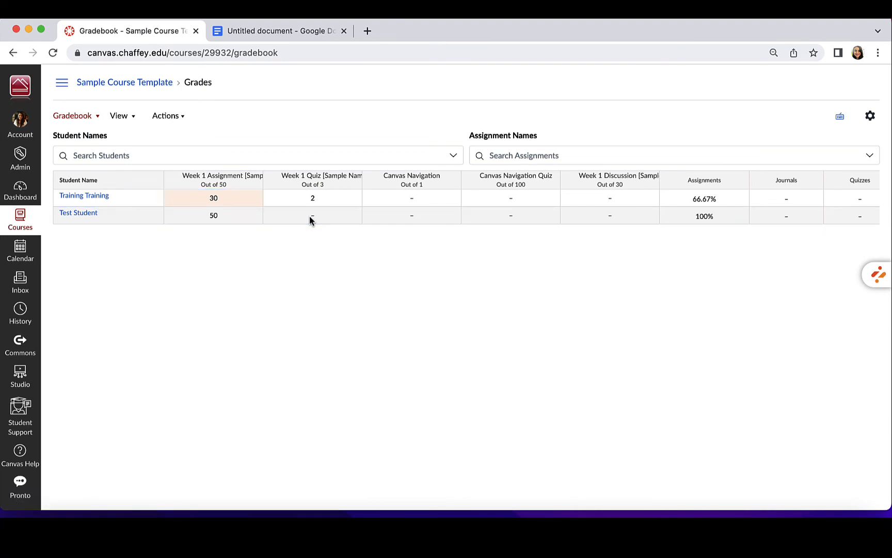
Open Test Student's grade for the Week 1 Quiz for editing in the gradebook.
left_click(309, 217)
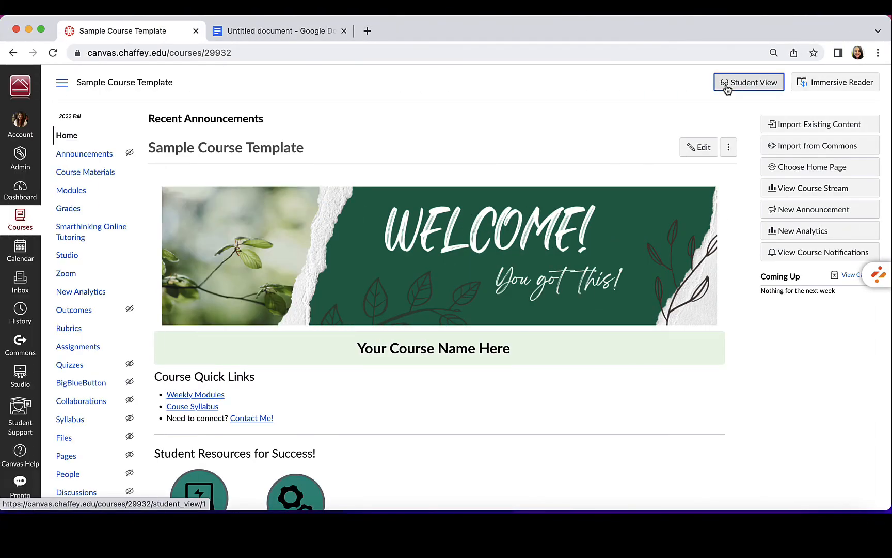
Enter Student View from the course home page, review Test Student's grades down to the course total, and leave Student View.
left_click(727, 88)
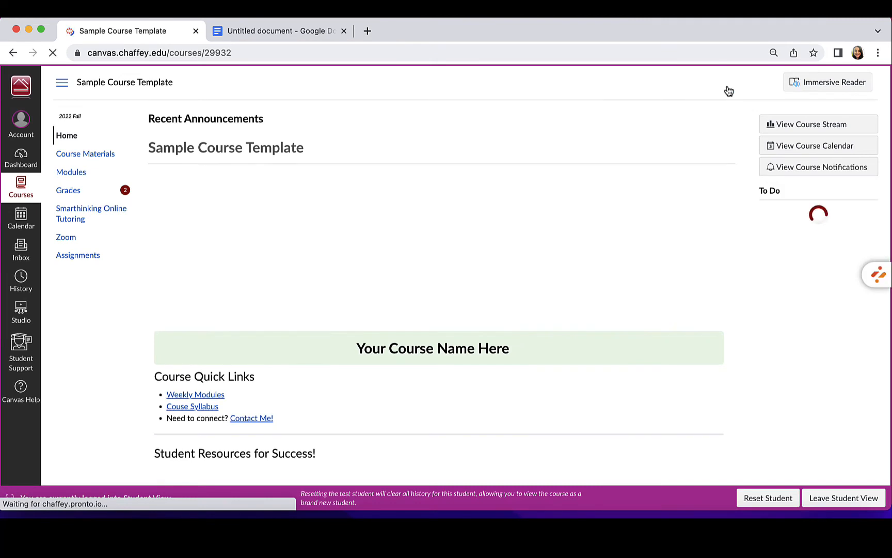
left_click(79, 196)
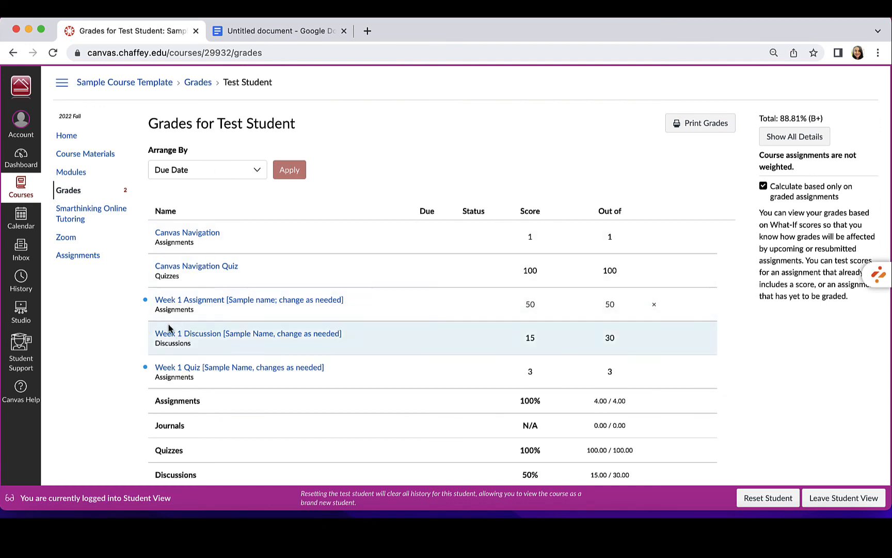
scroll(127, 396, "down", 2)
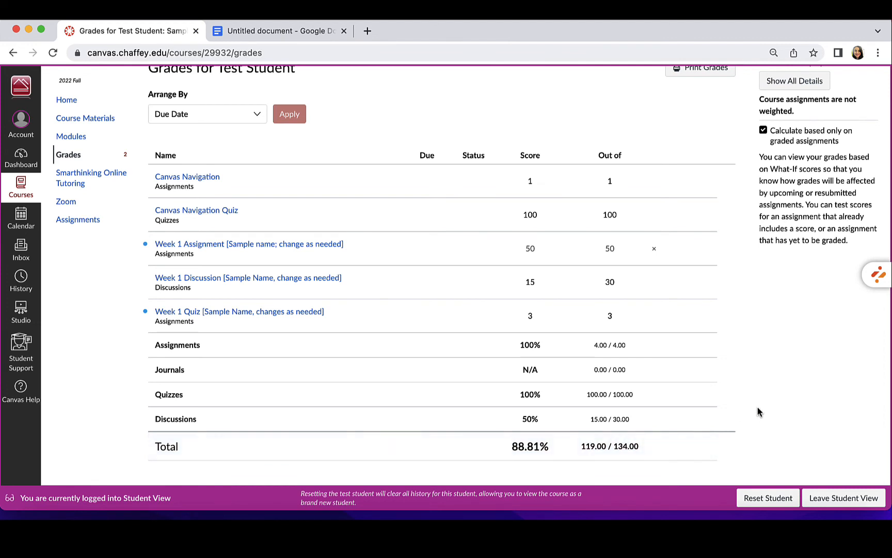
left_click(821, 500)
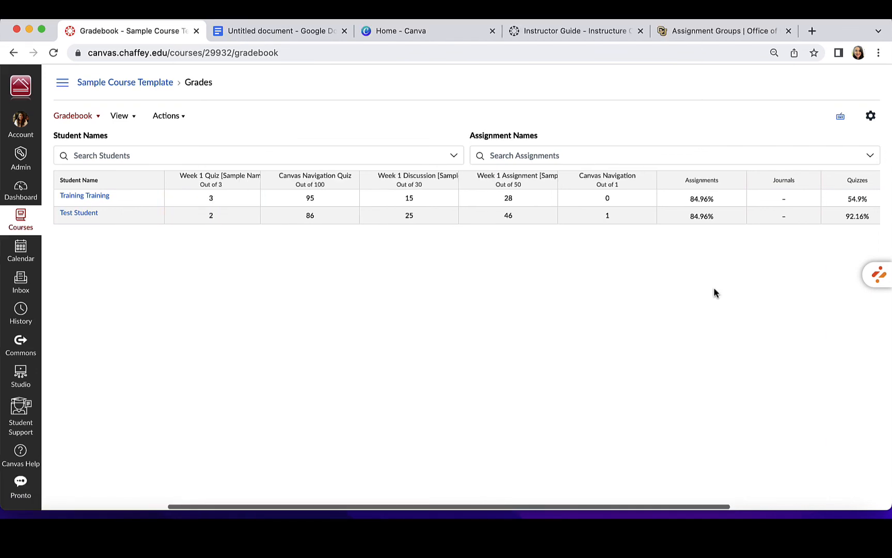
Review the assignment group total columns beyond the individual assignments in the gradebook.
scroll(715, 293, "right", 2)
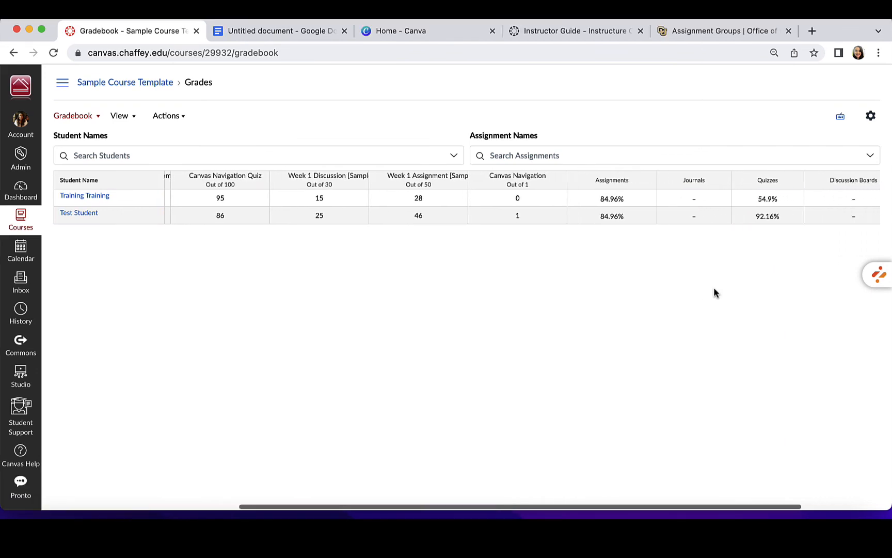
scroll(715, 293, "right", 3)
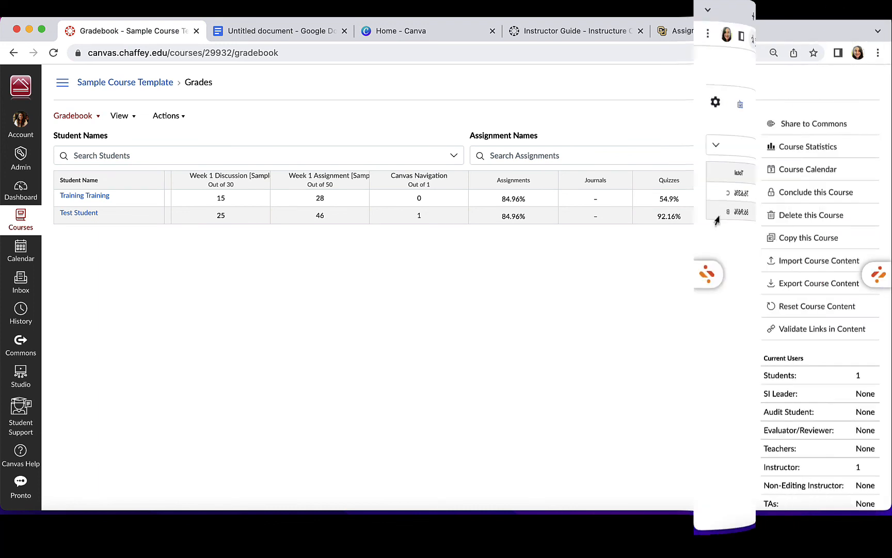
Find the enabled grading scheme setting in the course details and open the scheme for viewing.
scroll(597, 355, "down", 5)
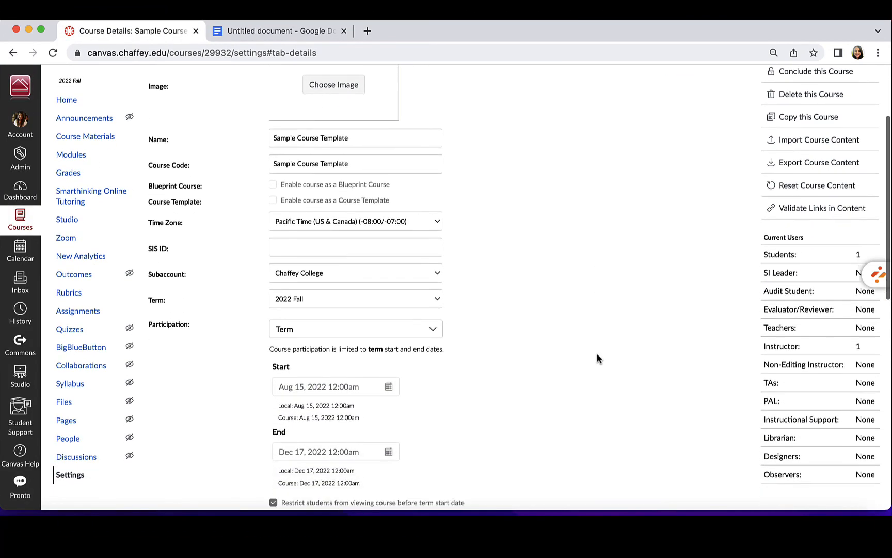
scroll(596, 357, "down", 3)
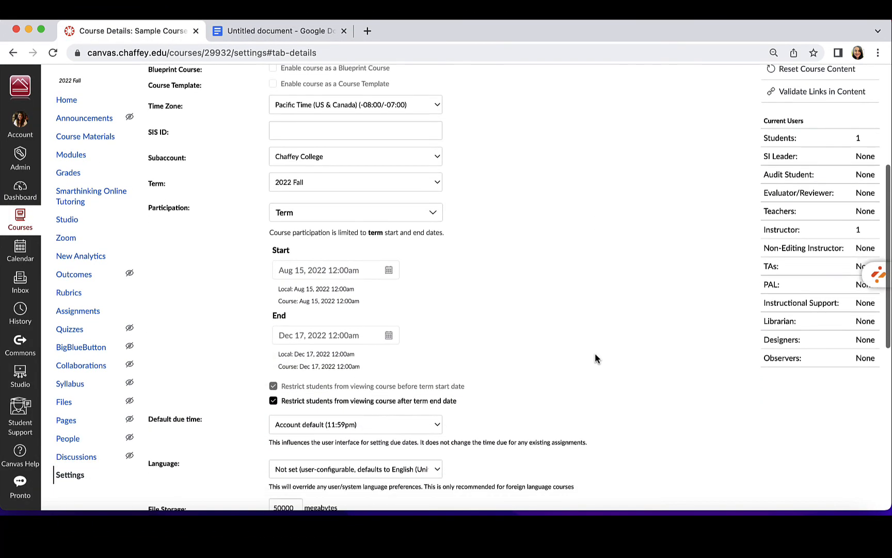
scroll(595, 355, "down", 1)
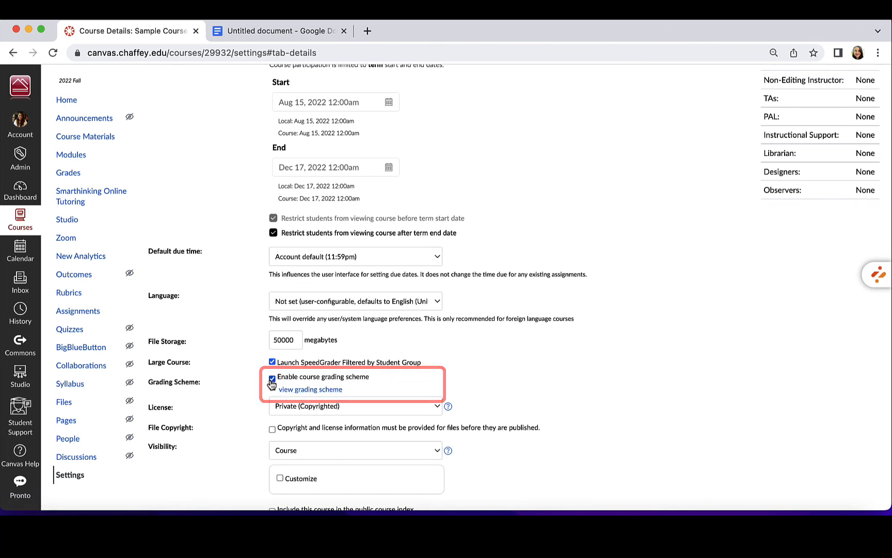
left_click(303, 391)
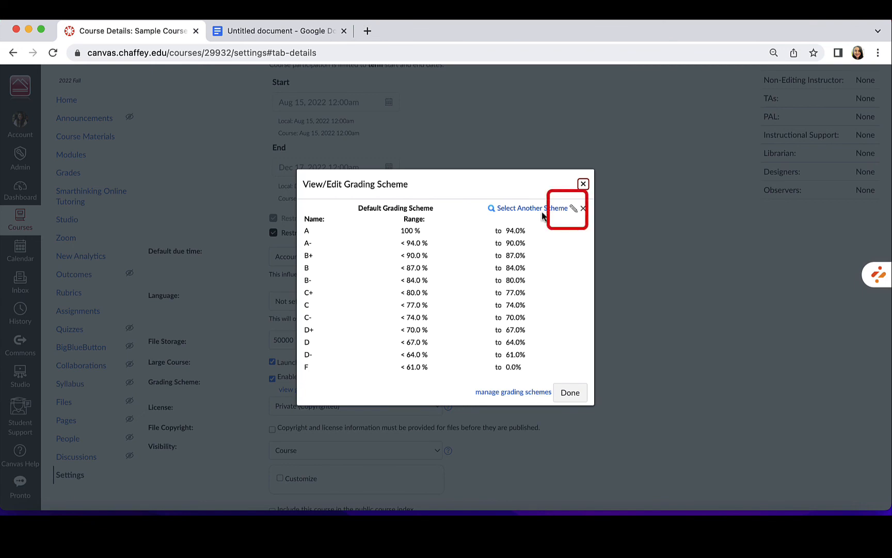
Edit the Default Grading Scheme so that A goes down to 93% and C- is removed, then save the scheme and update the course details.
left_click(574, 209)
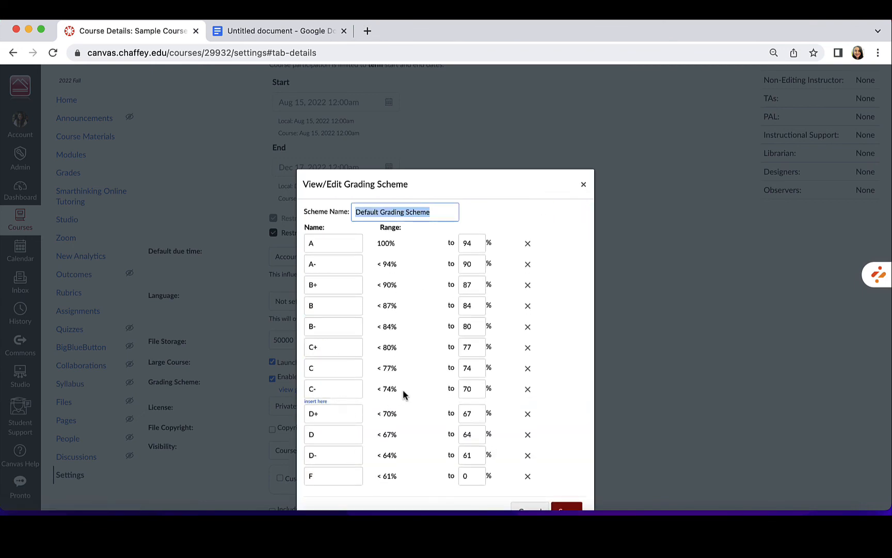
left_click(527, 390)
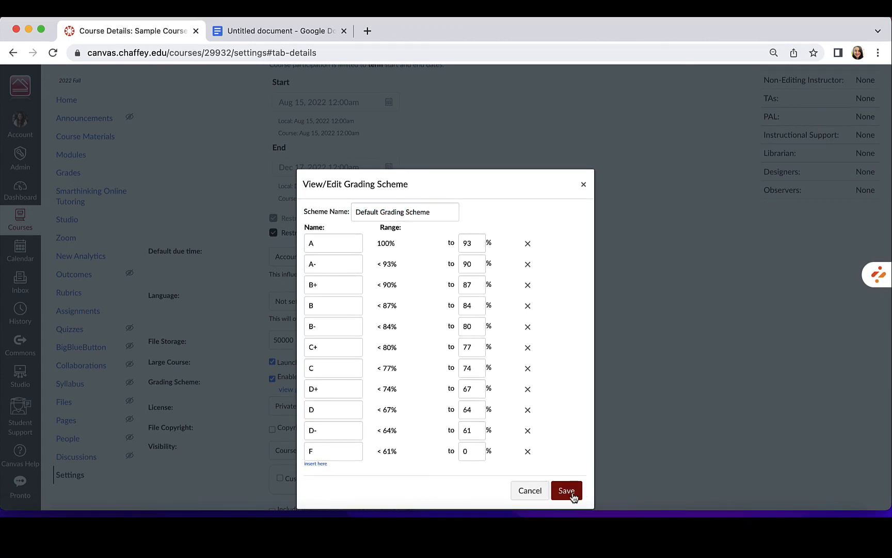
left_click(568, 492)
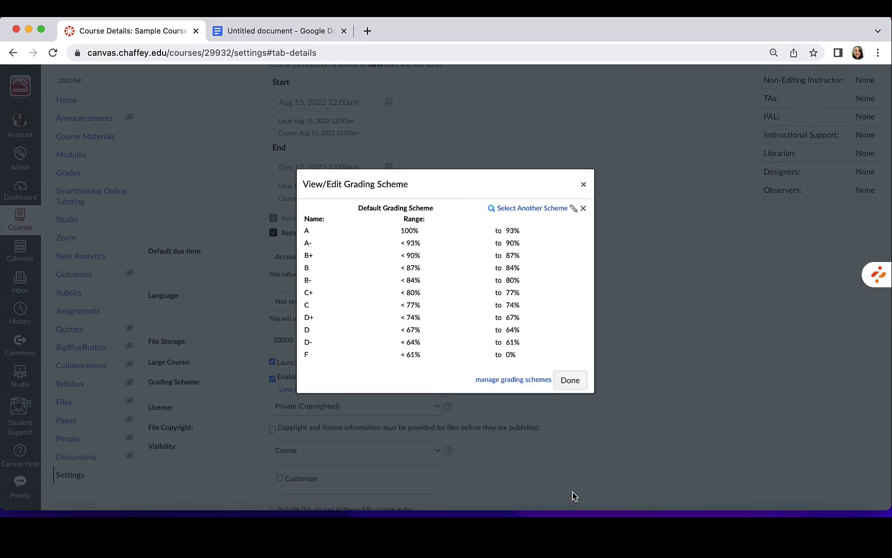
left_click(570, 382)
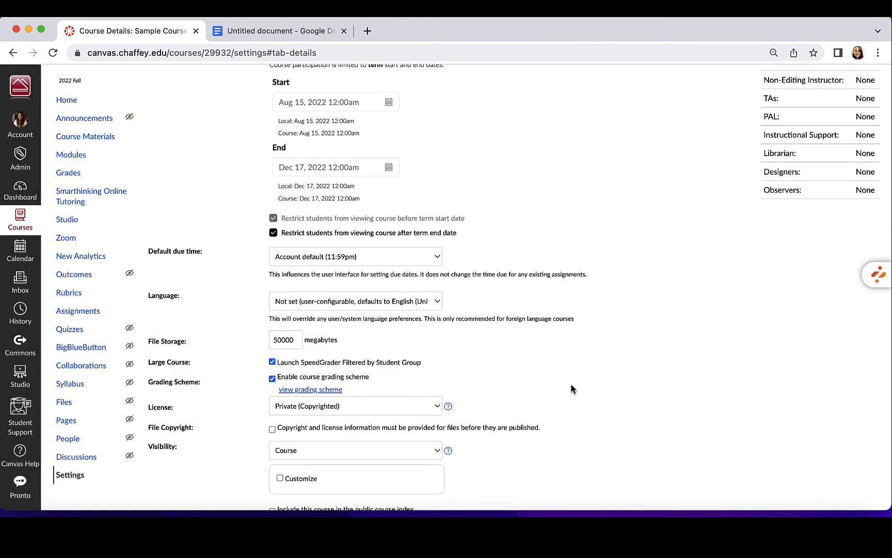
scroll(571, 386, "down", 5)
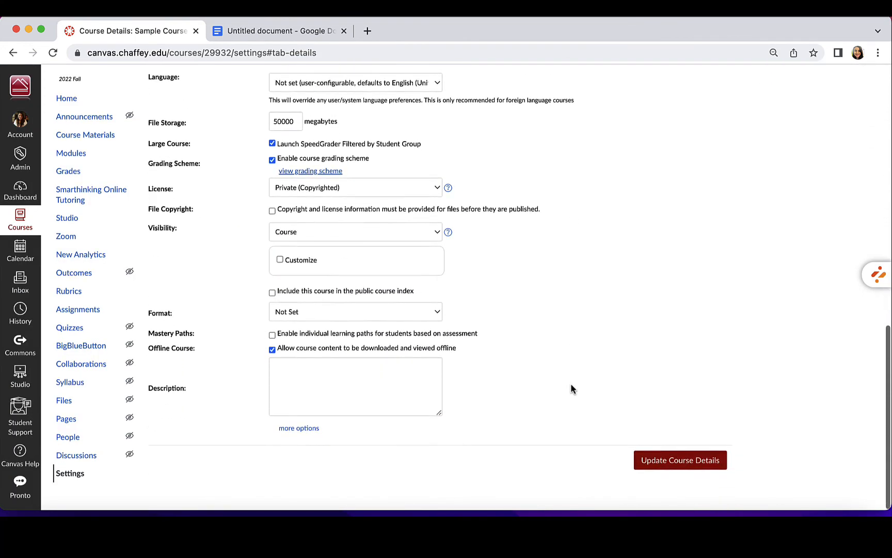
left_click(650, 468)
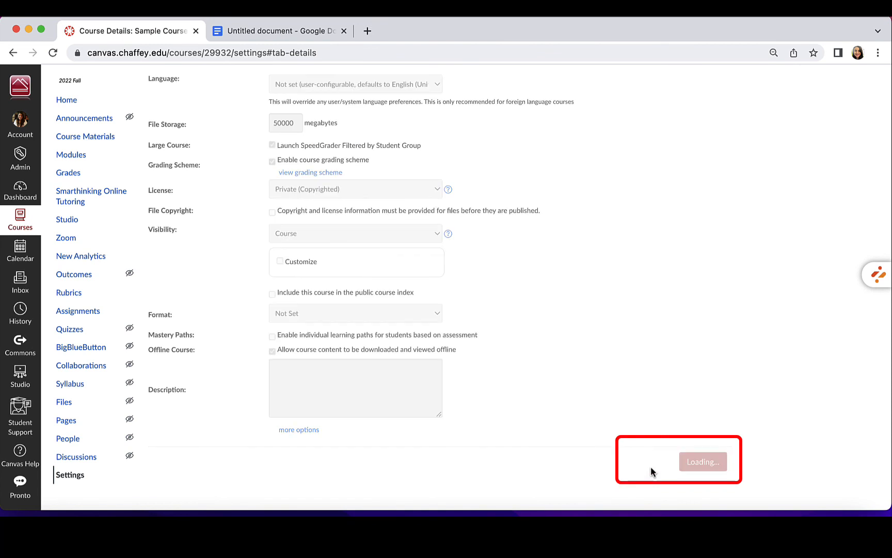